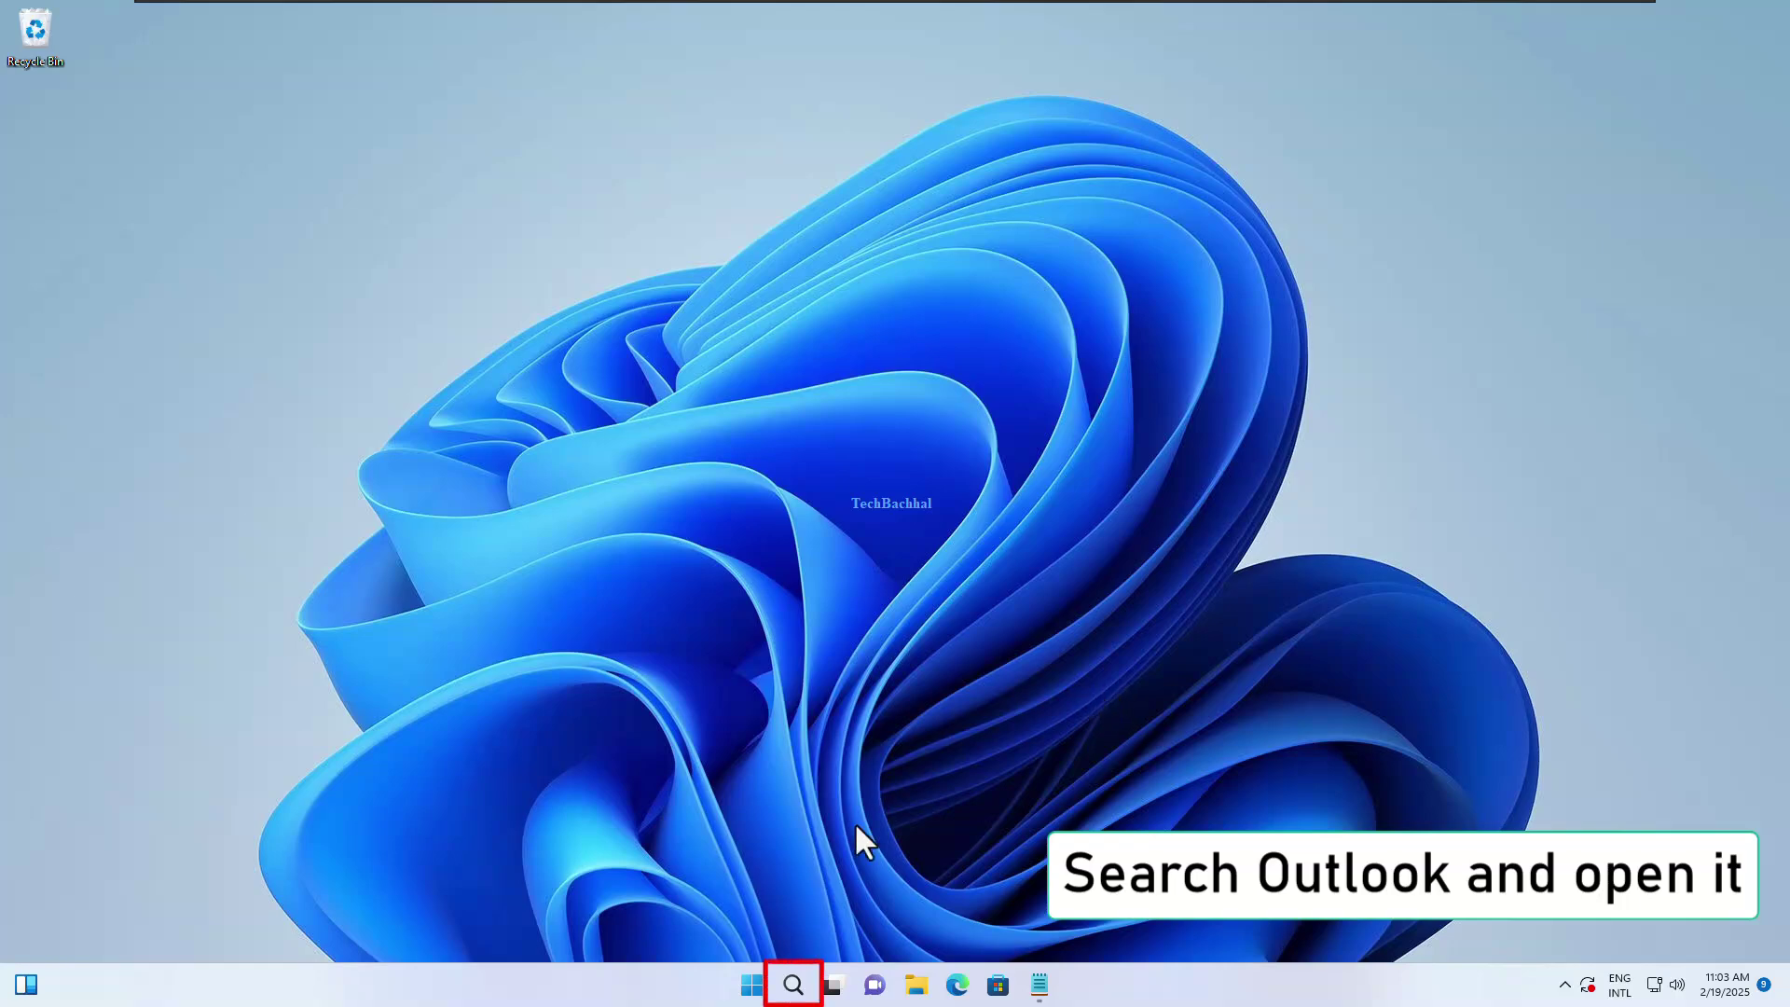
Launch Outlook from Windows taskbar search
{"action": "left_click", "coordinate": [794, 988]}
{"action": "type", "text": "out"}
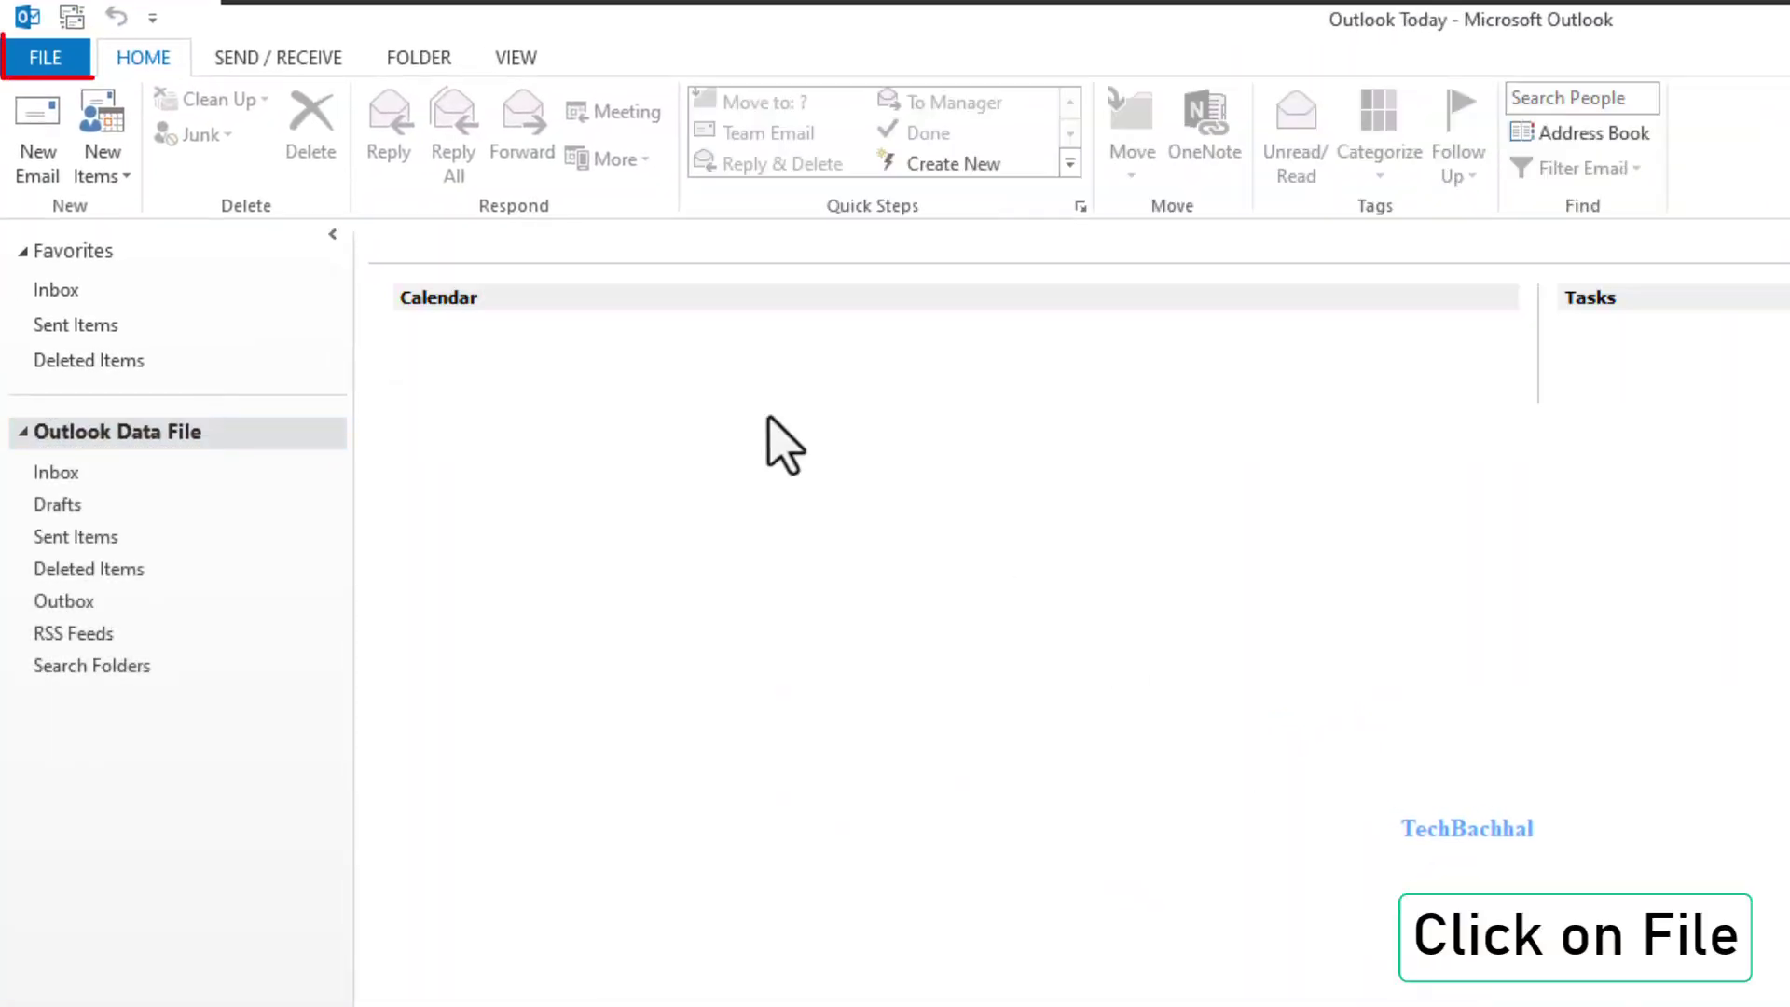
Reach the Add-Ins page of Outlook Options via File > Options
{"action": "left_click", "coordinate": [53, 70]}
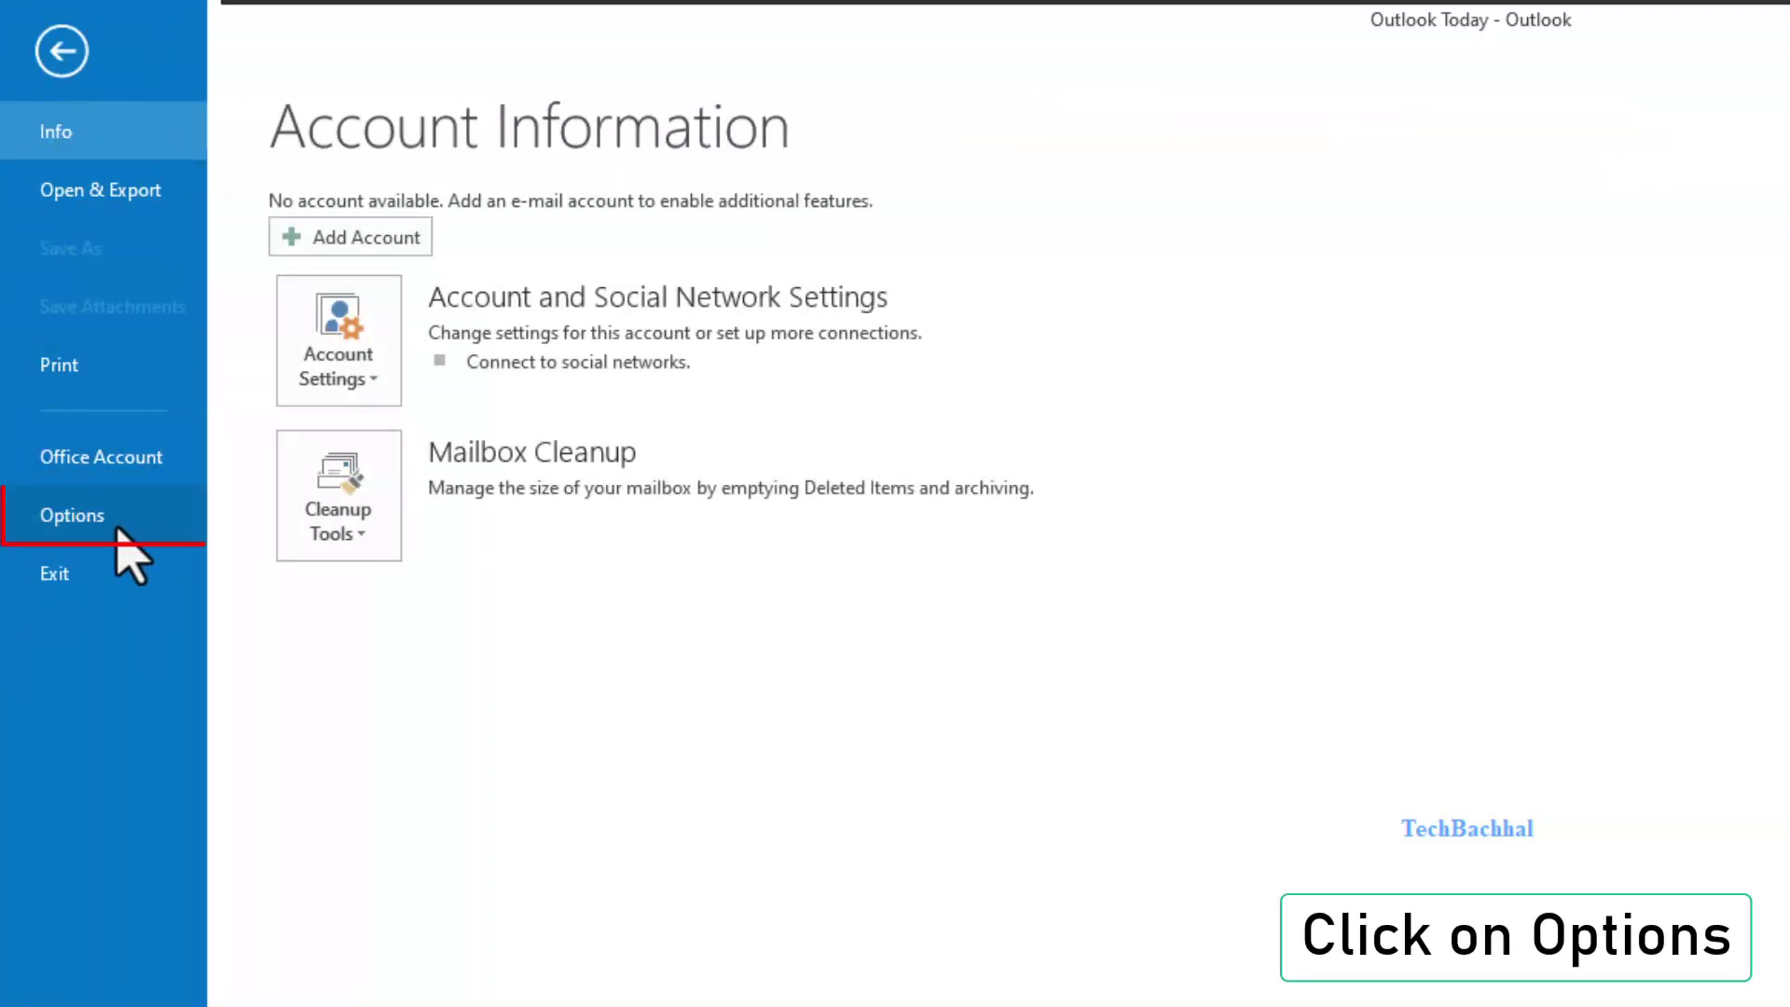
{"action": "left_click", "coordinate": [85, 517]}
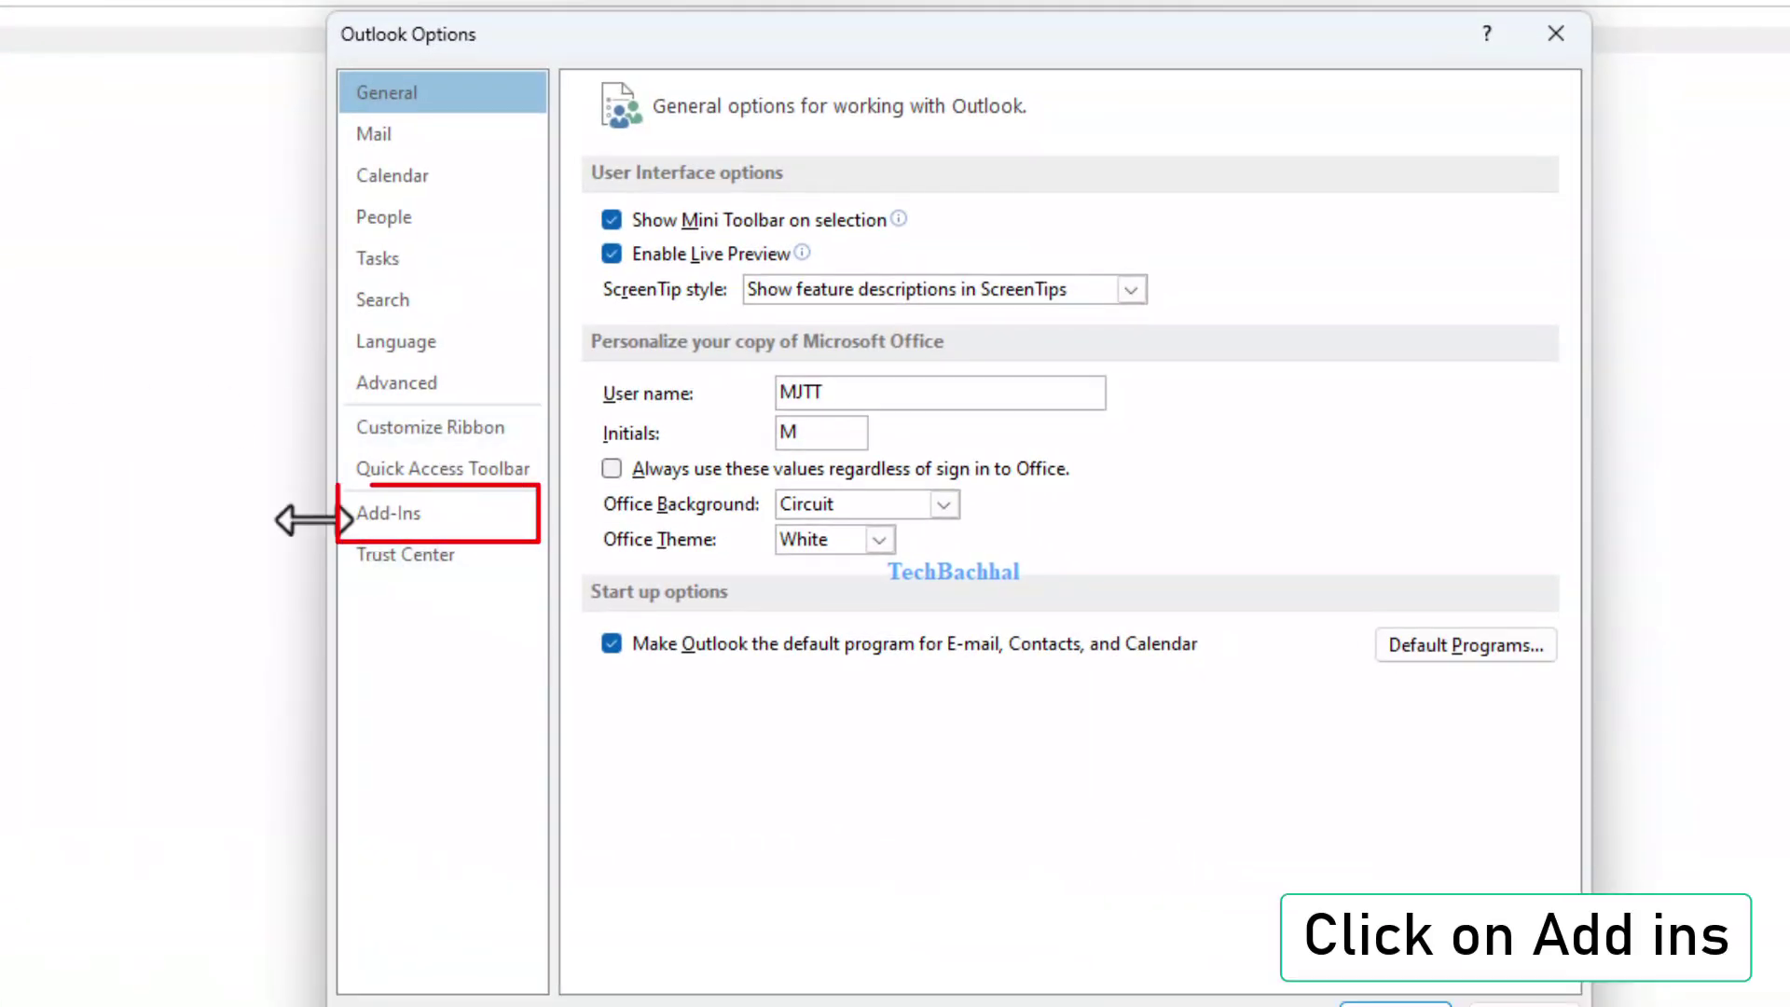
{"action": "left_click", "coordinate": [420, 532]}
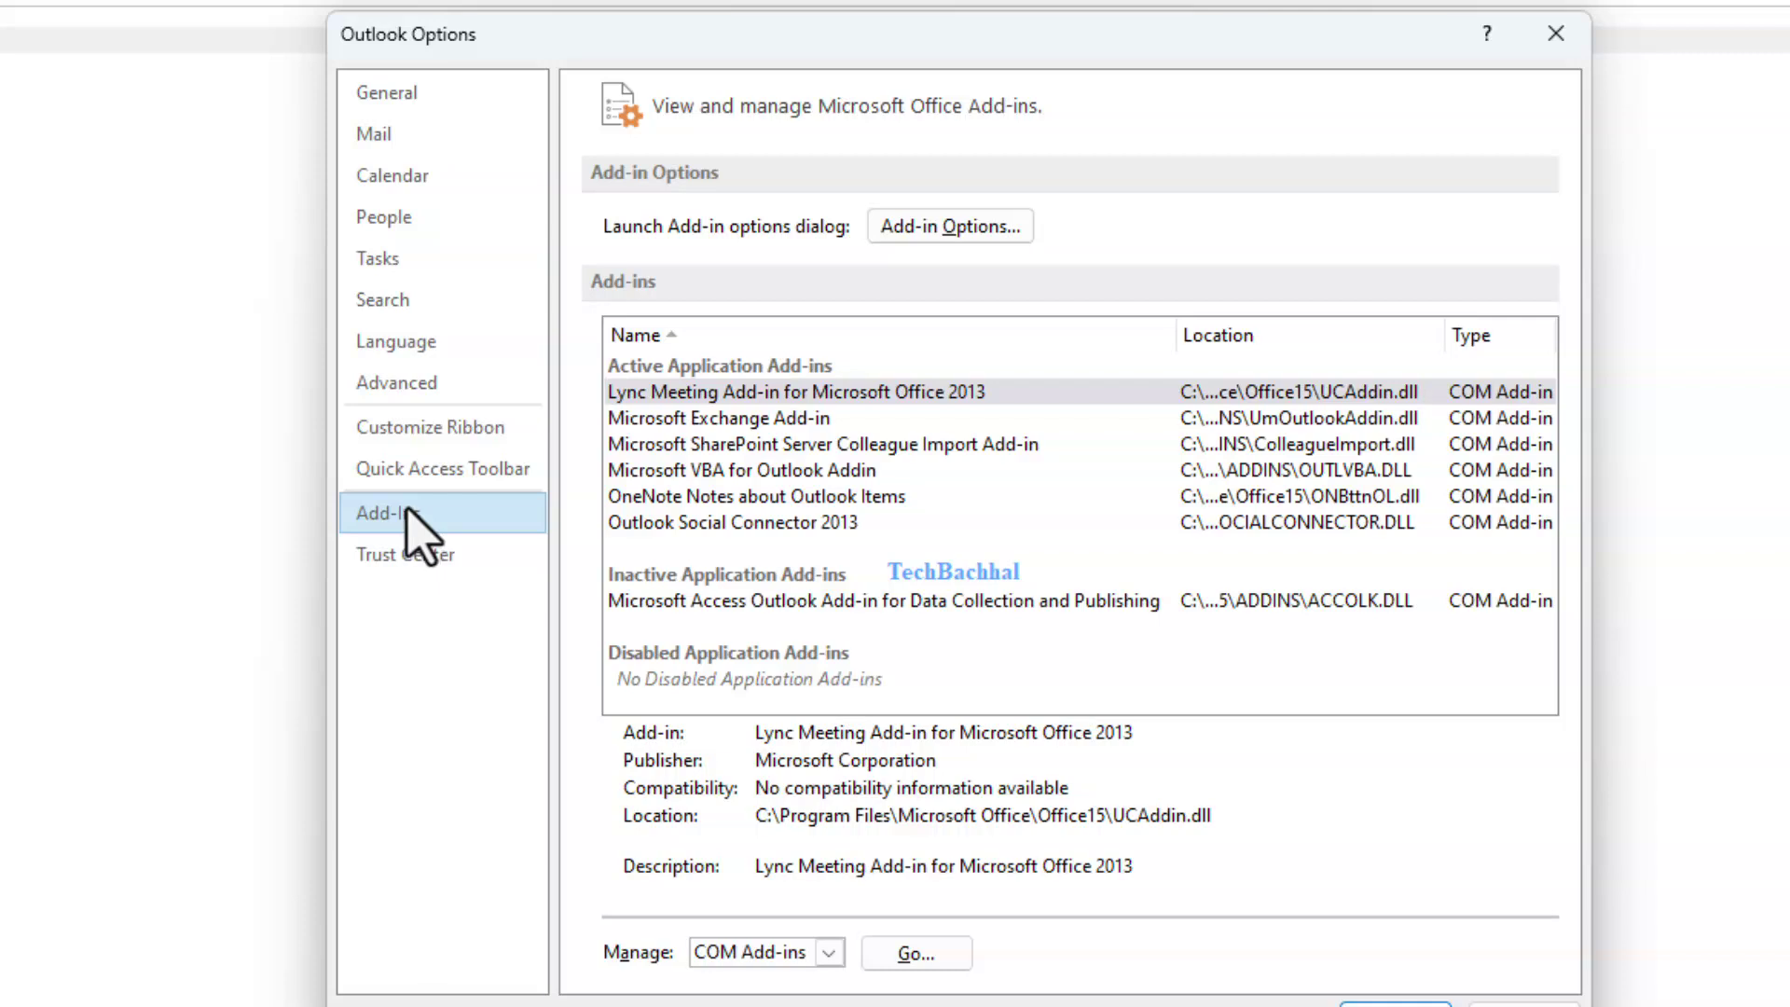
In the COM Add-Ins dialog, tick the inactive Access add-in so all are enabled and confirm with OK
{"action": "left_click", "coordinate": [916, 953]}
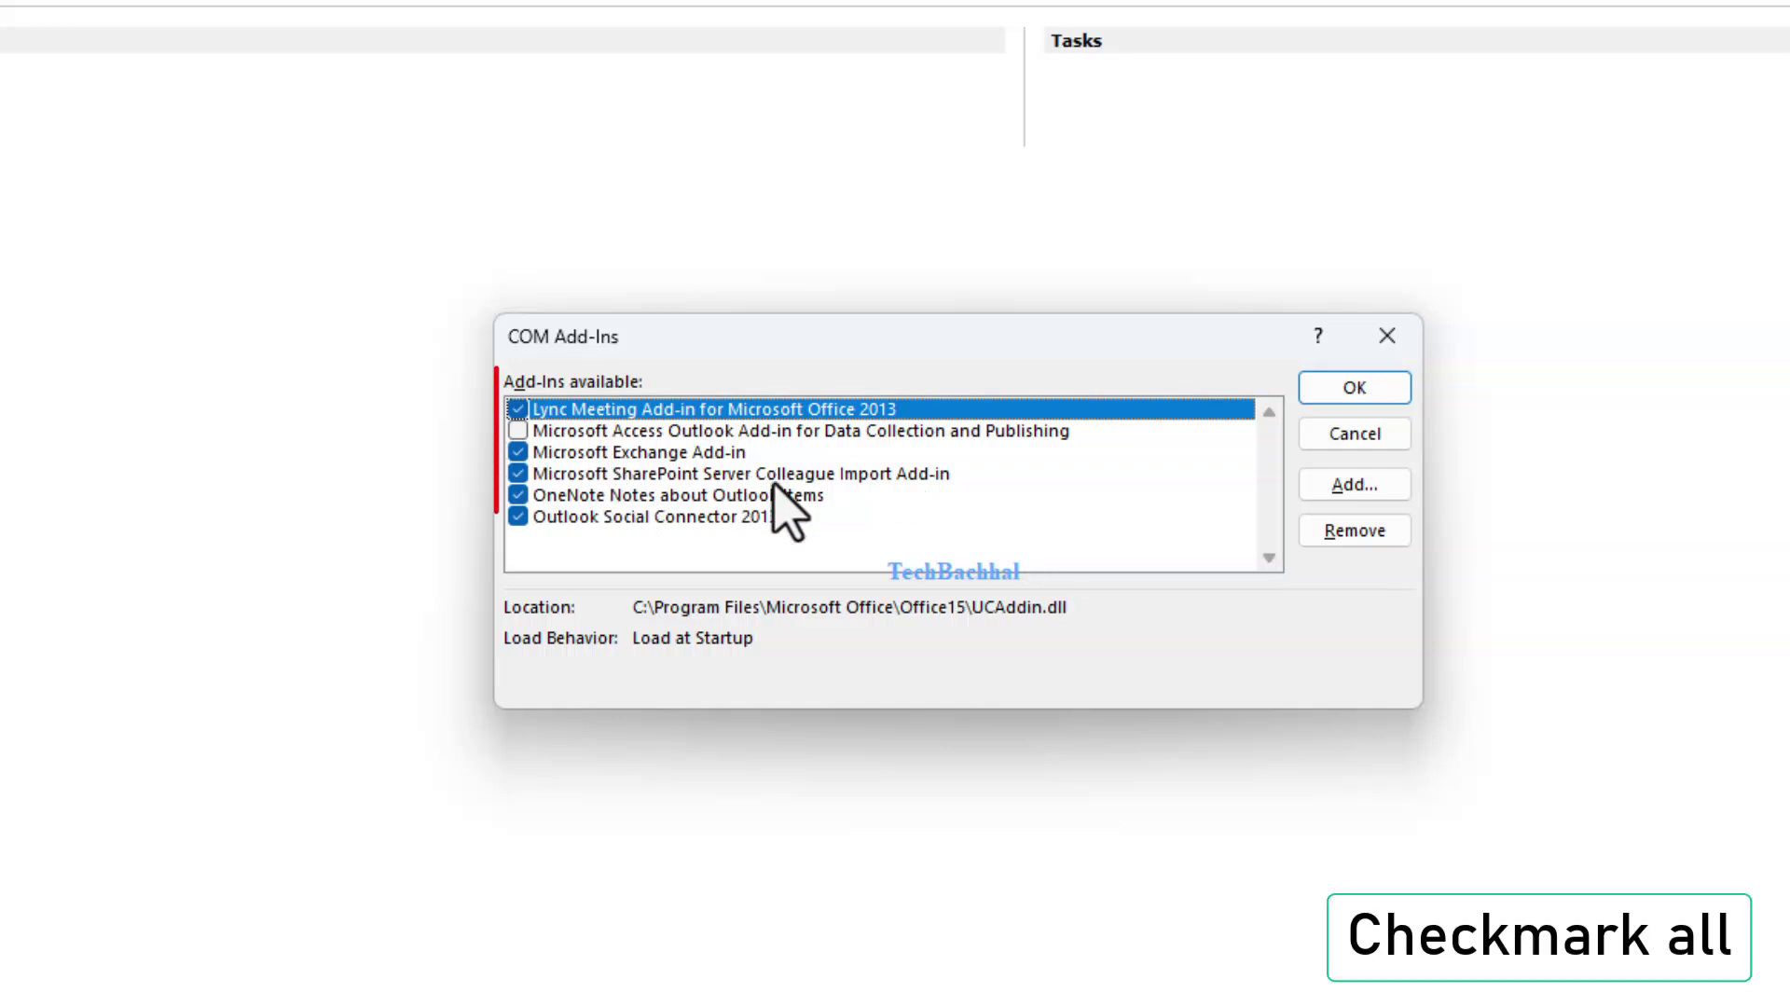
{"action": "key", "text": "Down"}
{"action": "key", "text": "space"}
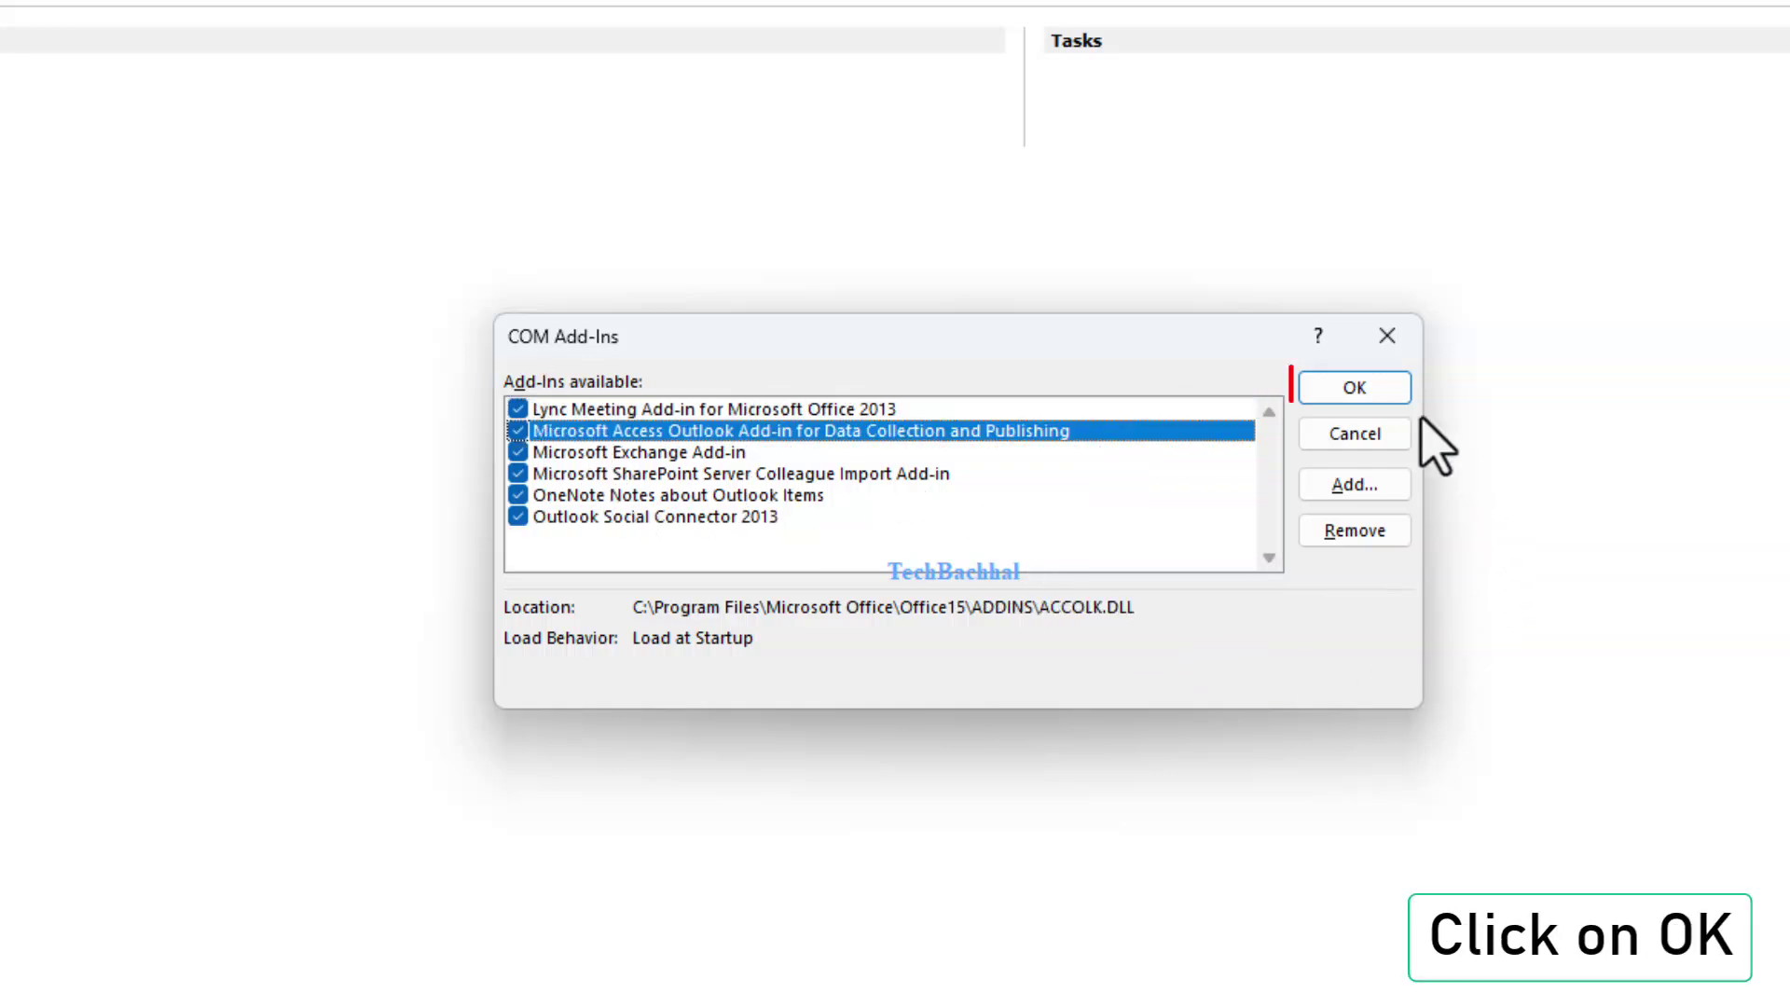
{"action": "left_click", "coordinate": [1363, 399]}
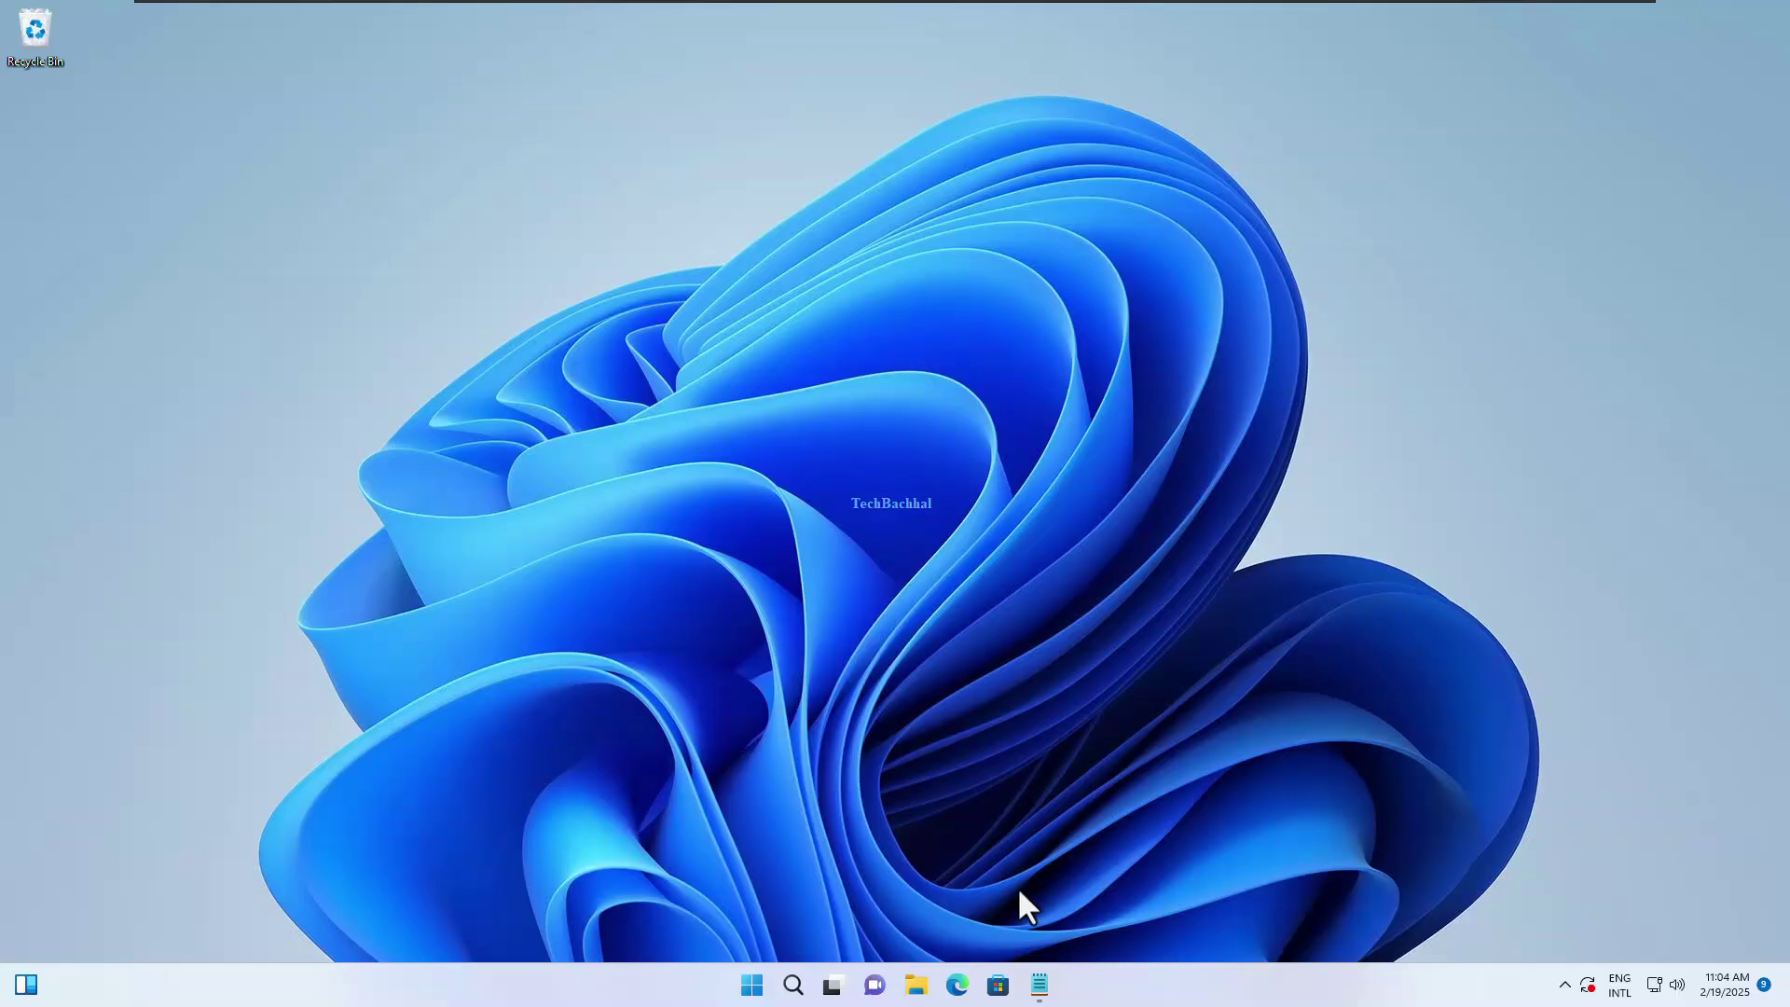
Run regedit as administrator from Windows Search and approve the UAC prompt
{"action": "left_click", "coordinate": [792, 991]}
{"action": "type", "text": "rege"}
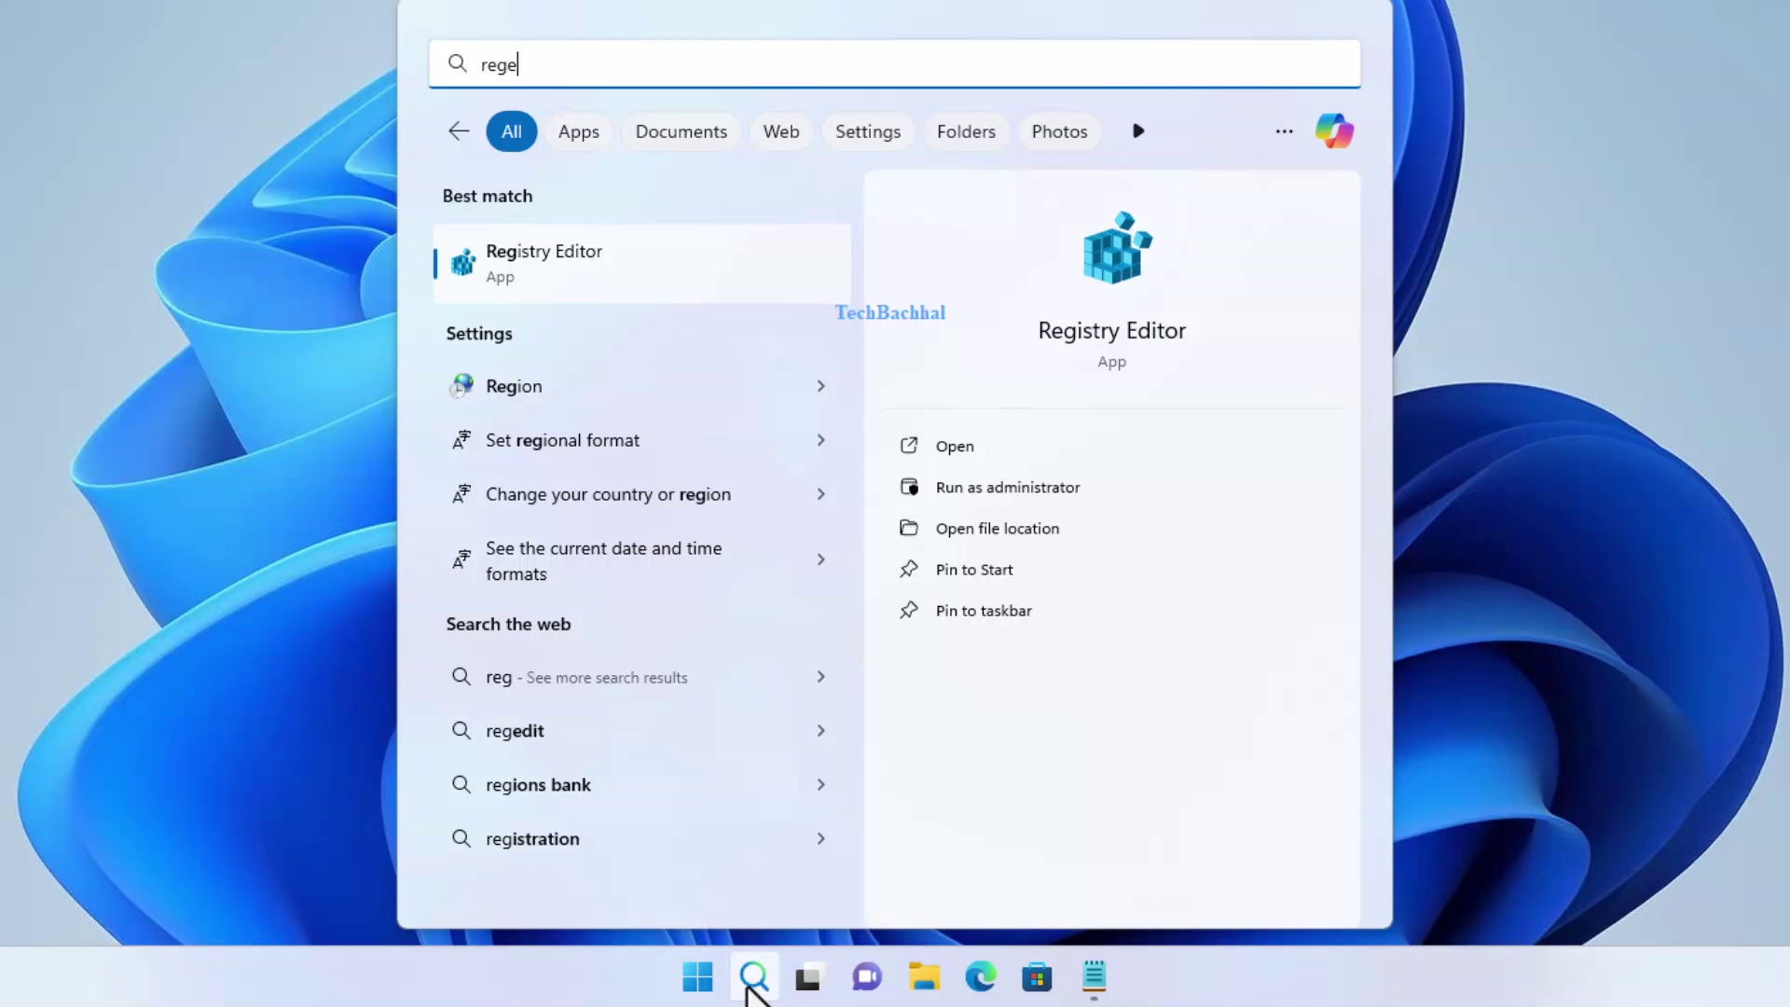
{"action": "type", "text": "dit"}
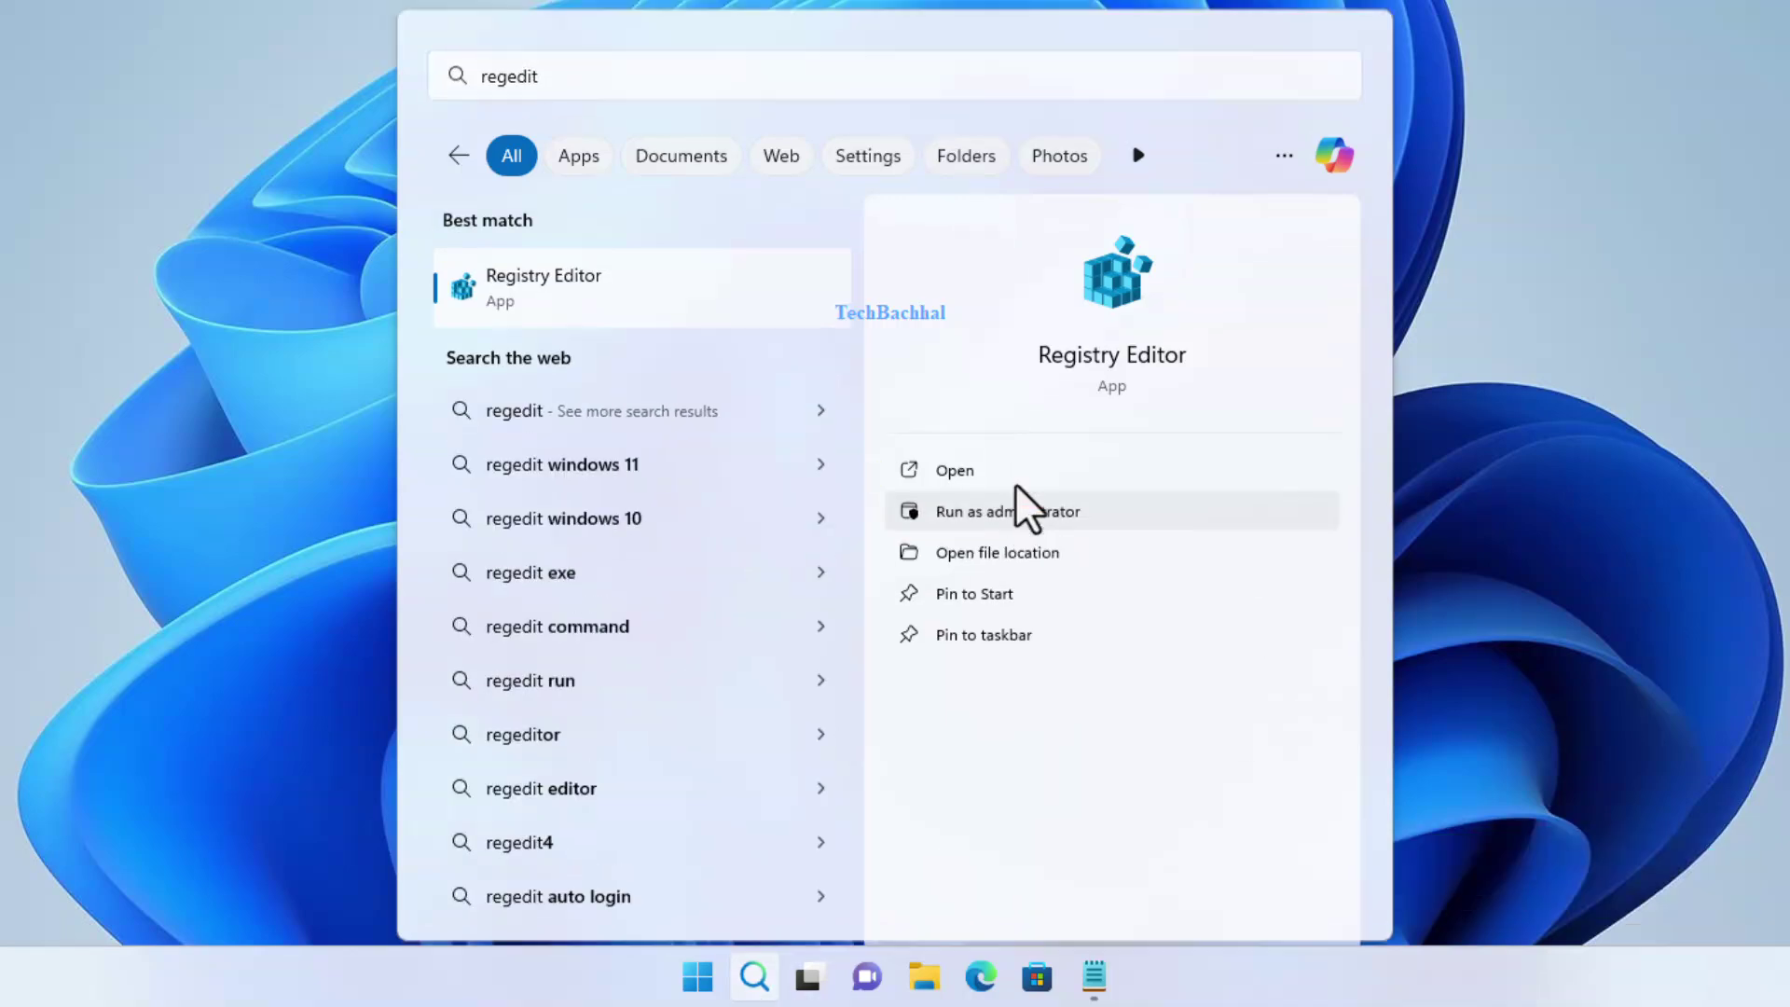
{"action": "left_click", "coordinate": [1016, 486]}
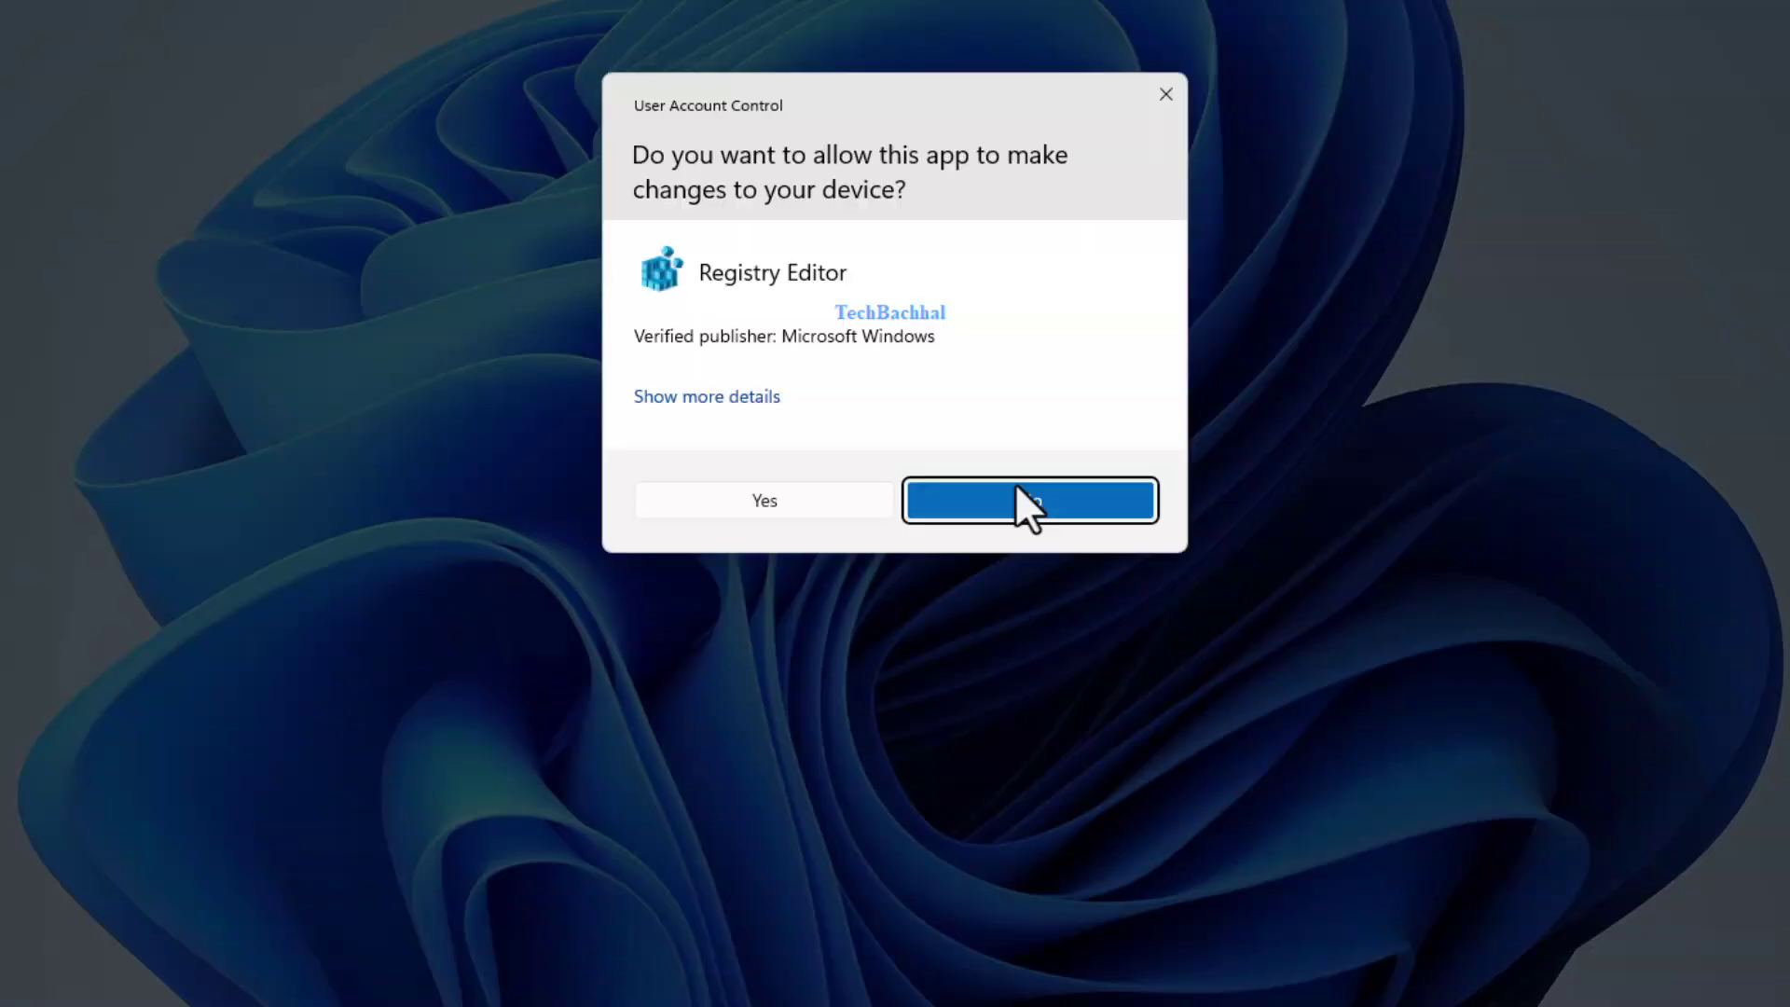
{"action": "left_click", "coordinate": [772, 500]}
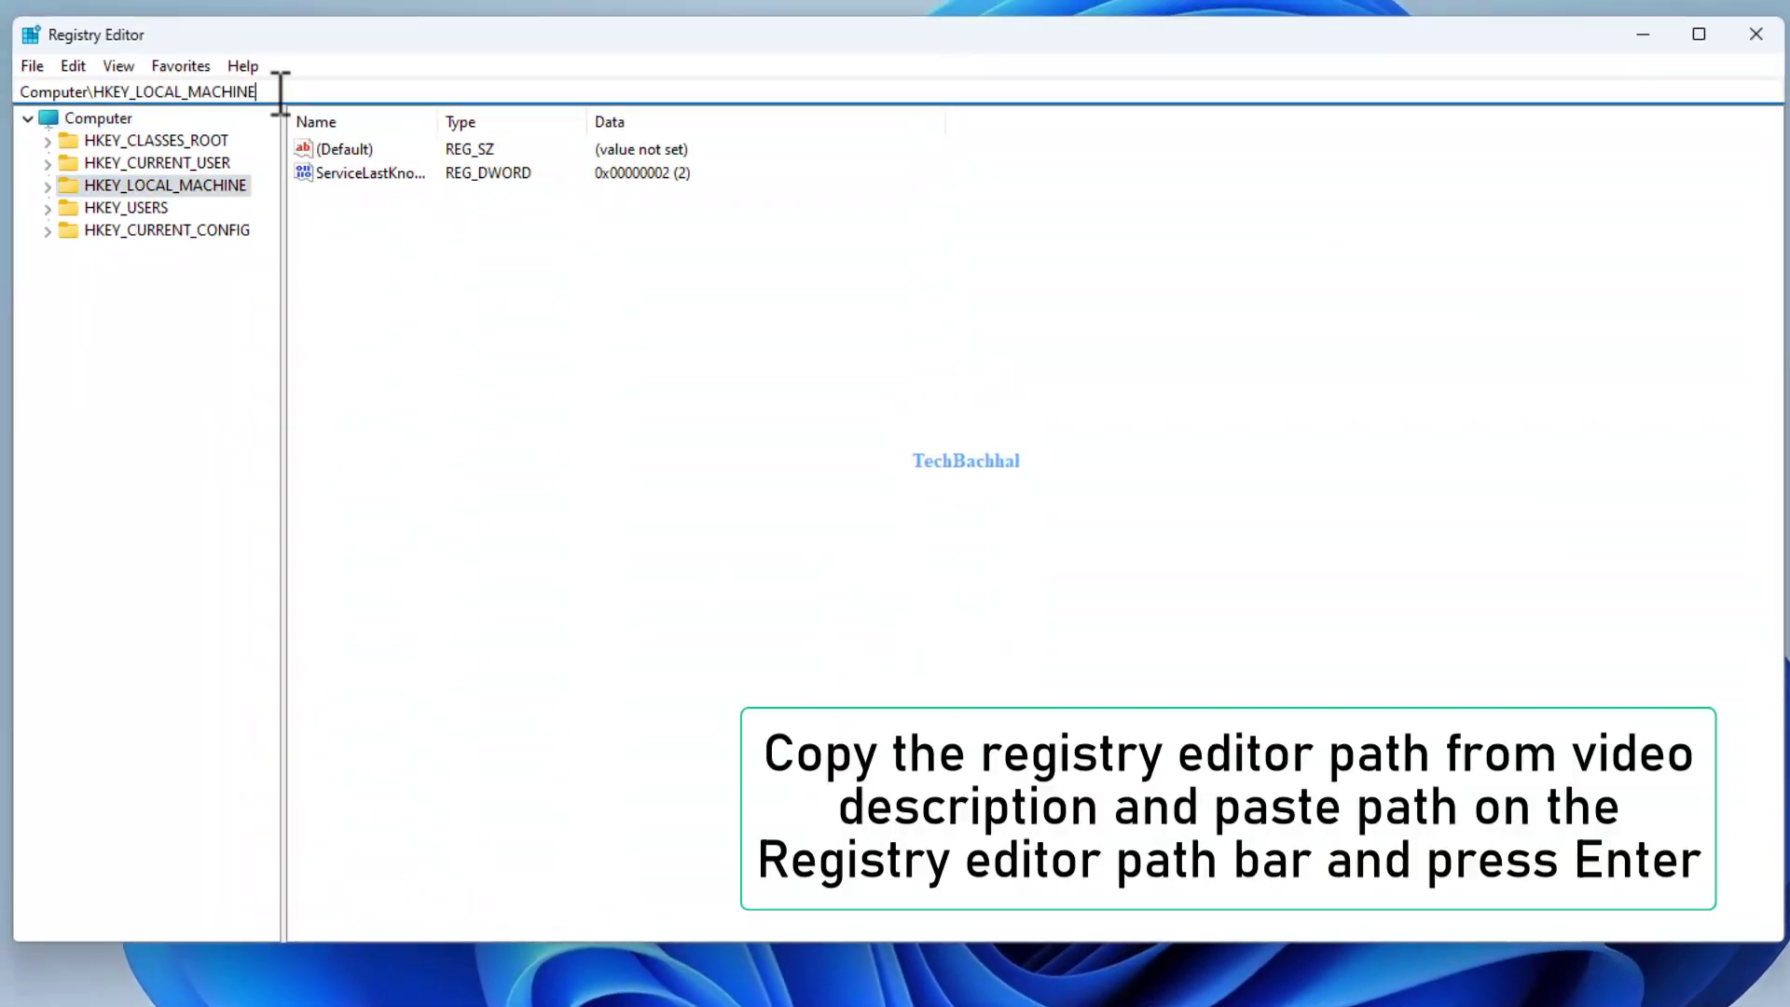
Navigate to HKEY_CURRENT_USER\Software\Microsoft\Office\Outlook\Addins via the address bar
{"action": "left_click_drag", "start_coordinate": [273, 91], "coordinate": [25, 92]}
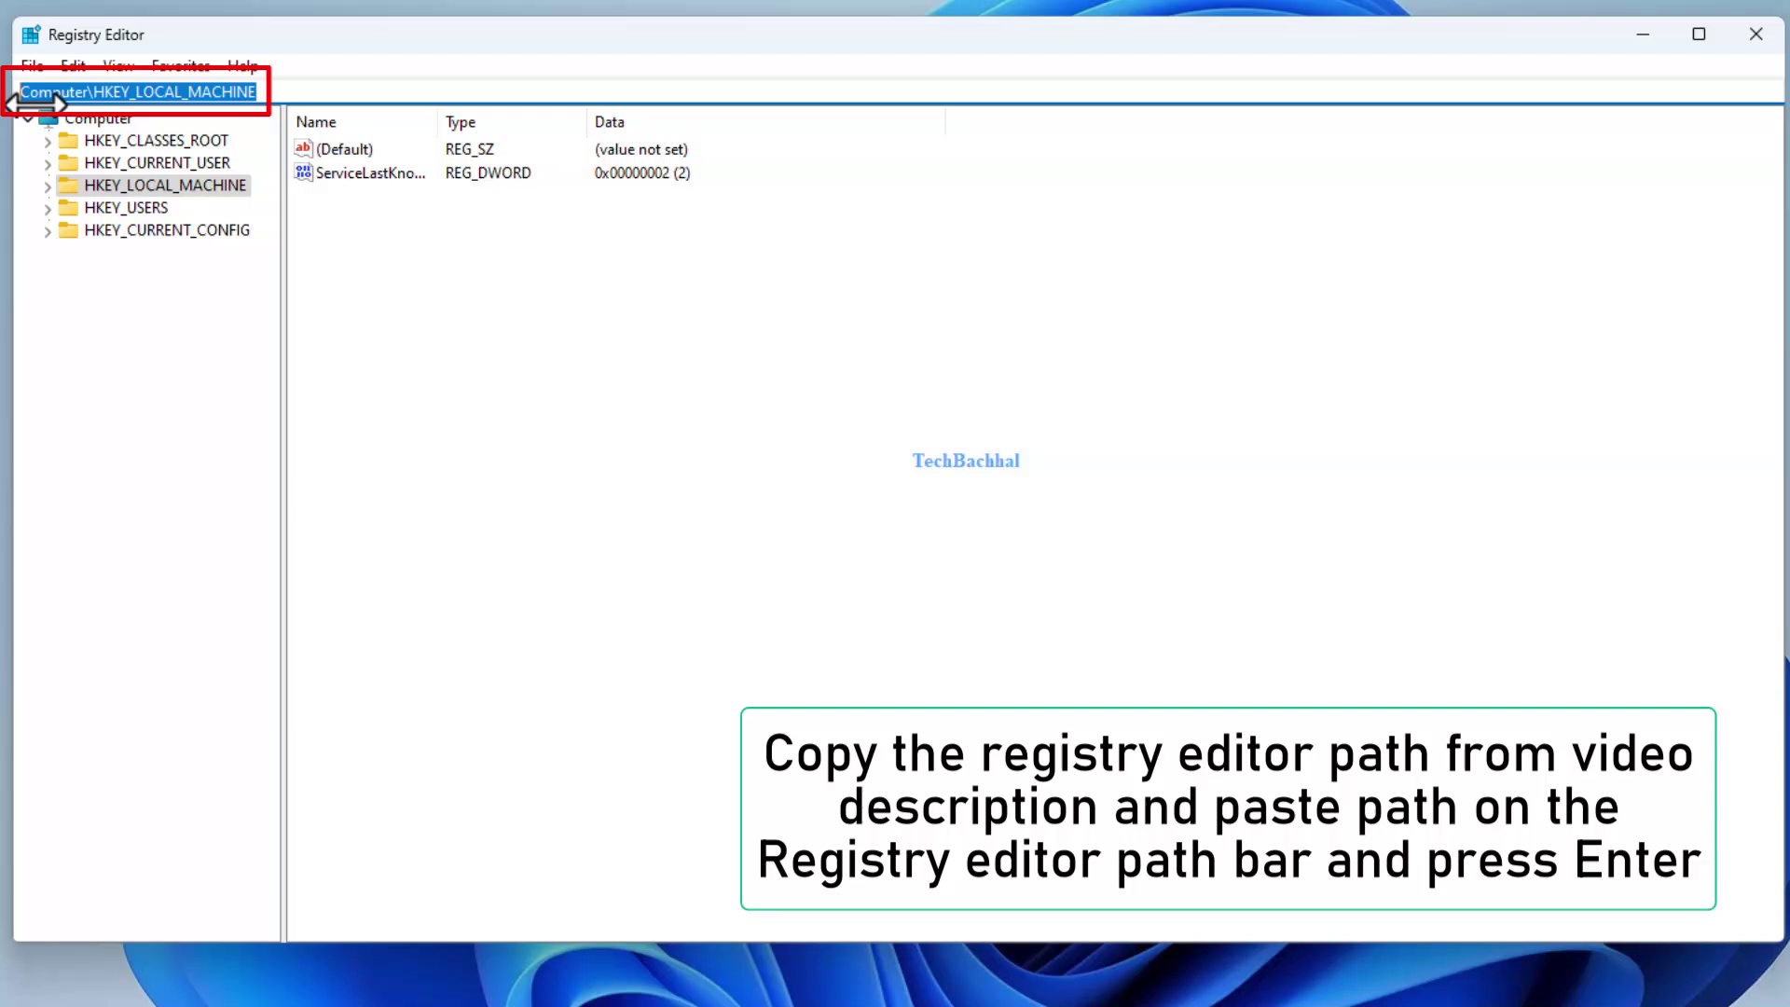
{"action": "type", "text": "HKEY_CURRENT_USER\\Software\\Microsoft\\Office\\Outlook\\Addins\\TeamsAddin.FastConnect"}
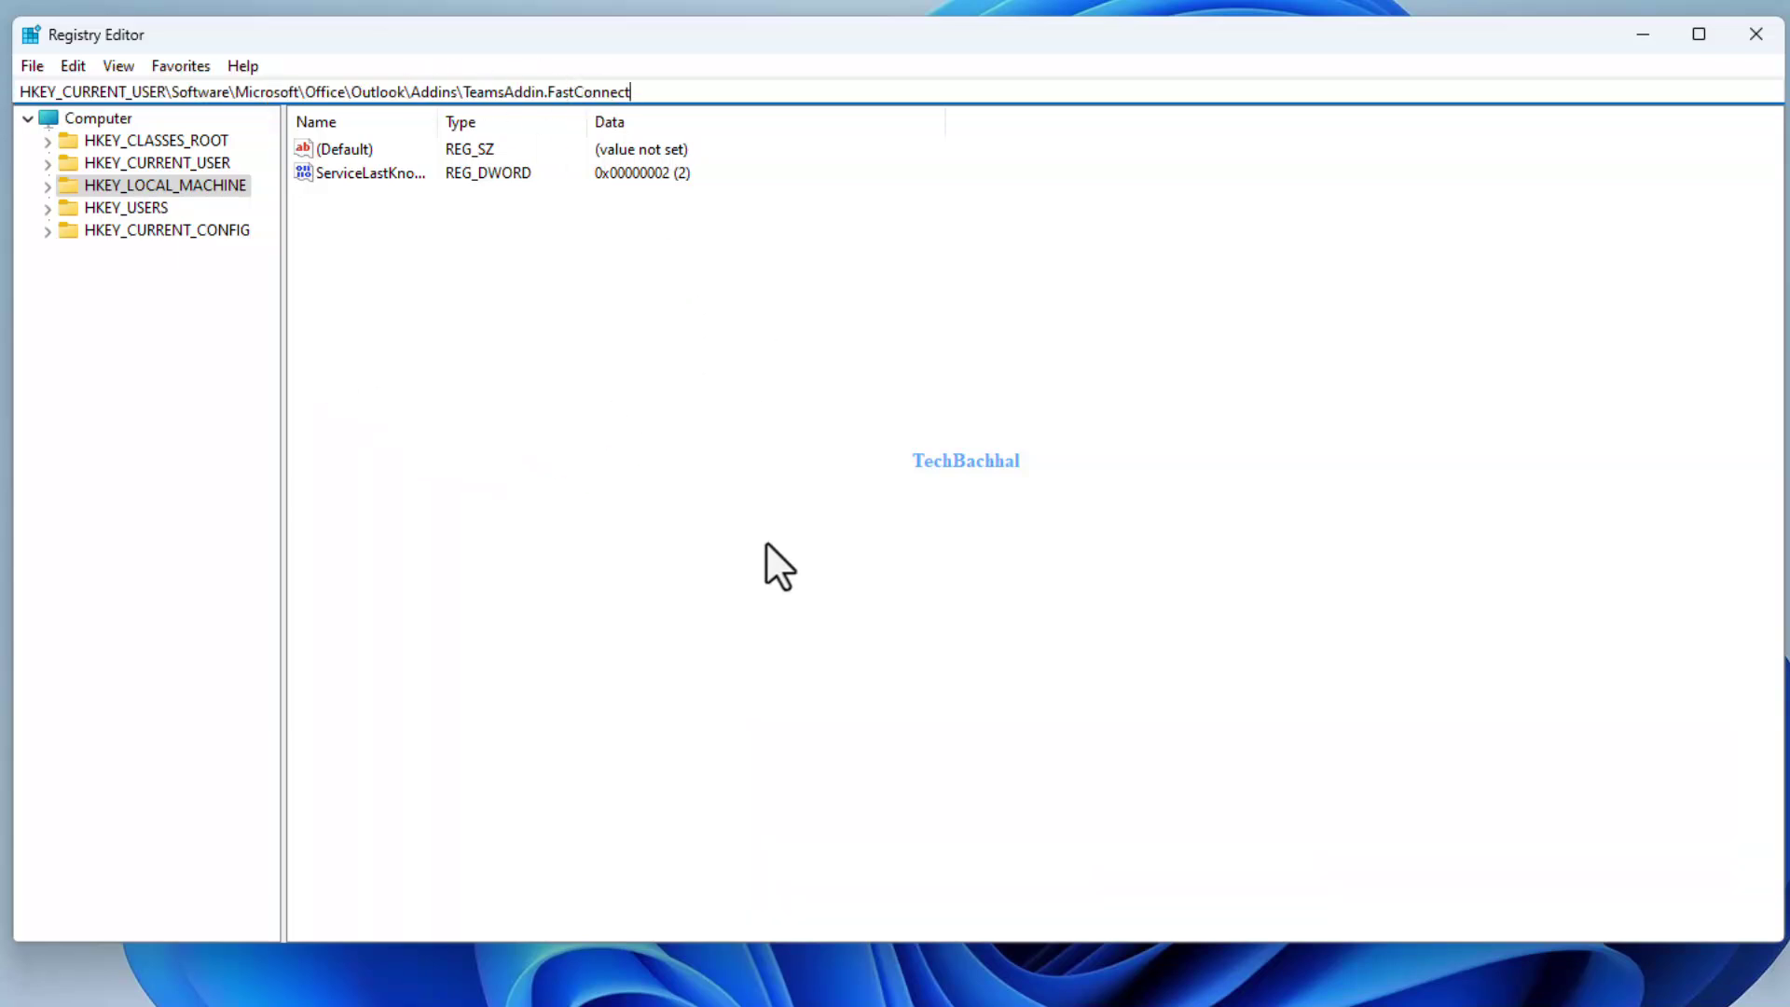
{"action": "key", "text": "Return"}
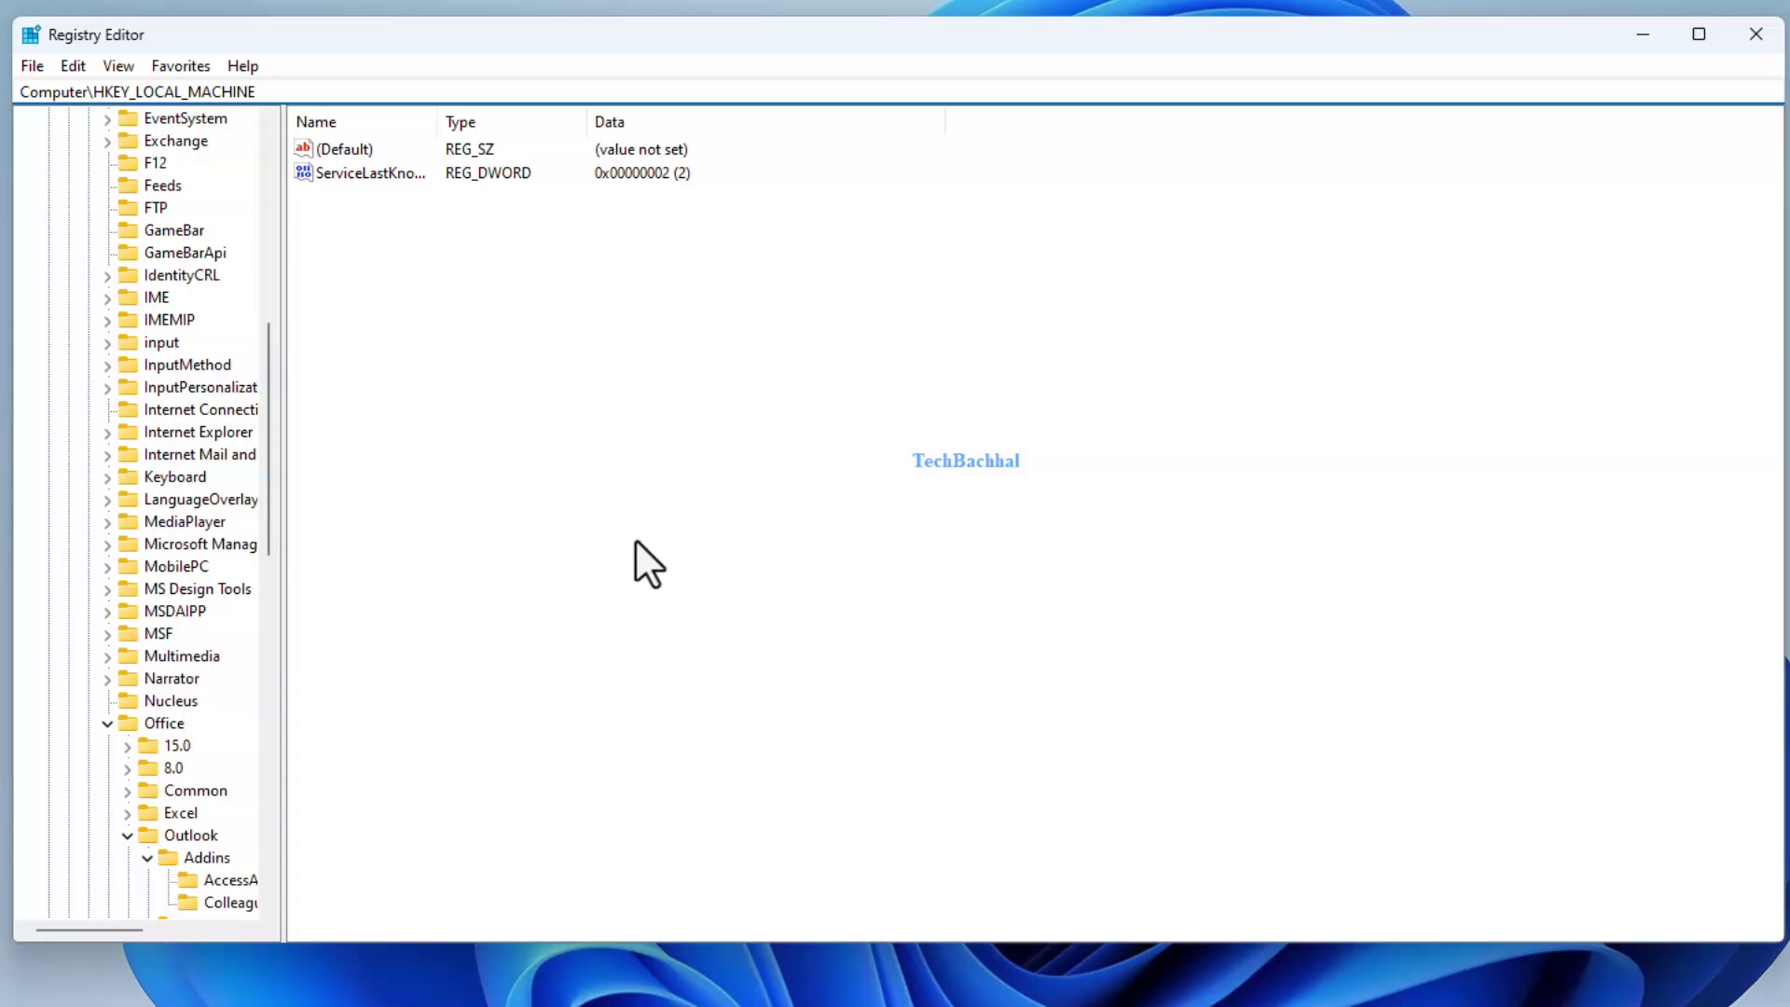
{"action": "scroll", "coordinate": [177, 784], "scroll_direction": "down", "scroll_amount": 5}
{"action": "left_click_drag", "start_coordinate": [287, 640], "coordinate": [546, 647]}
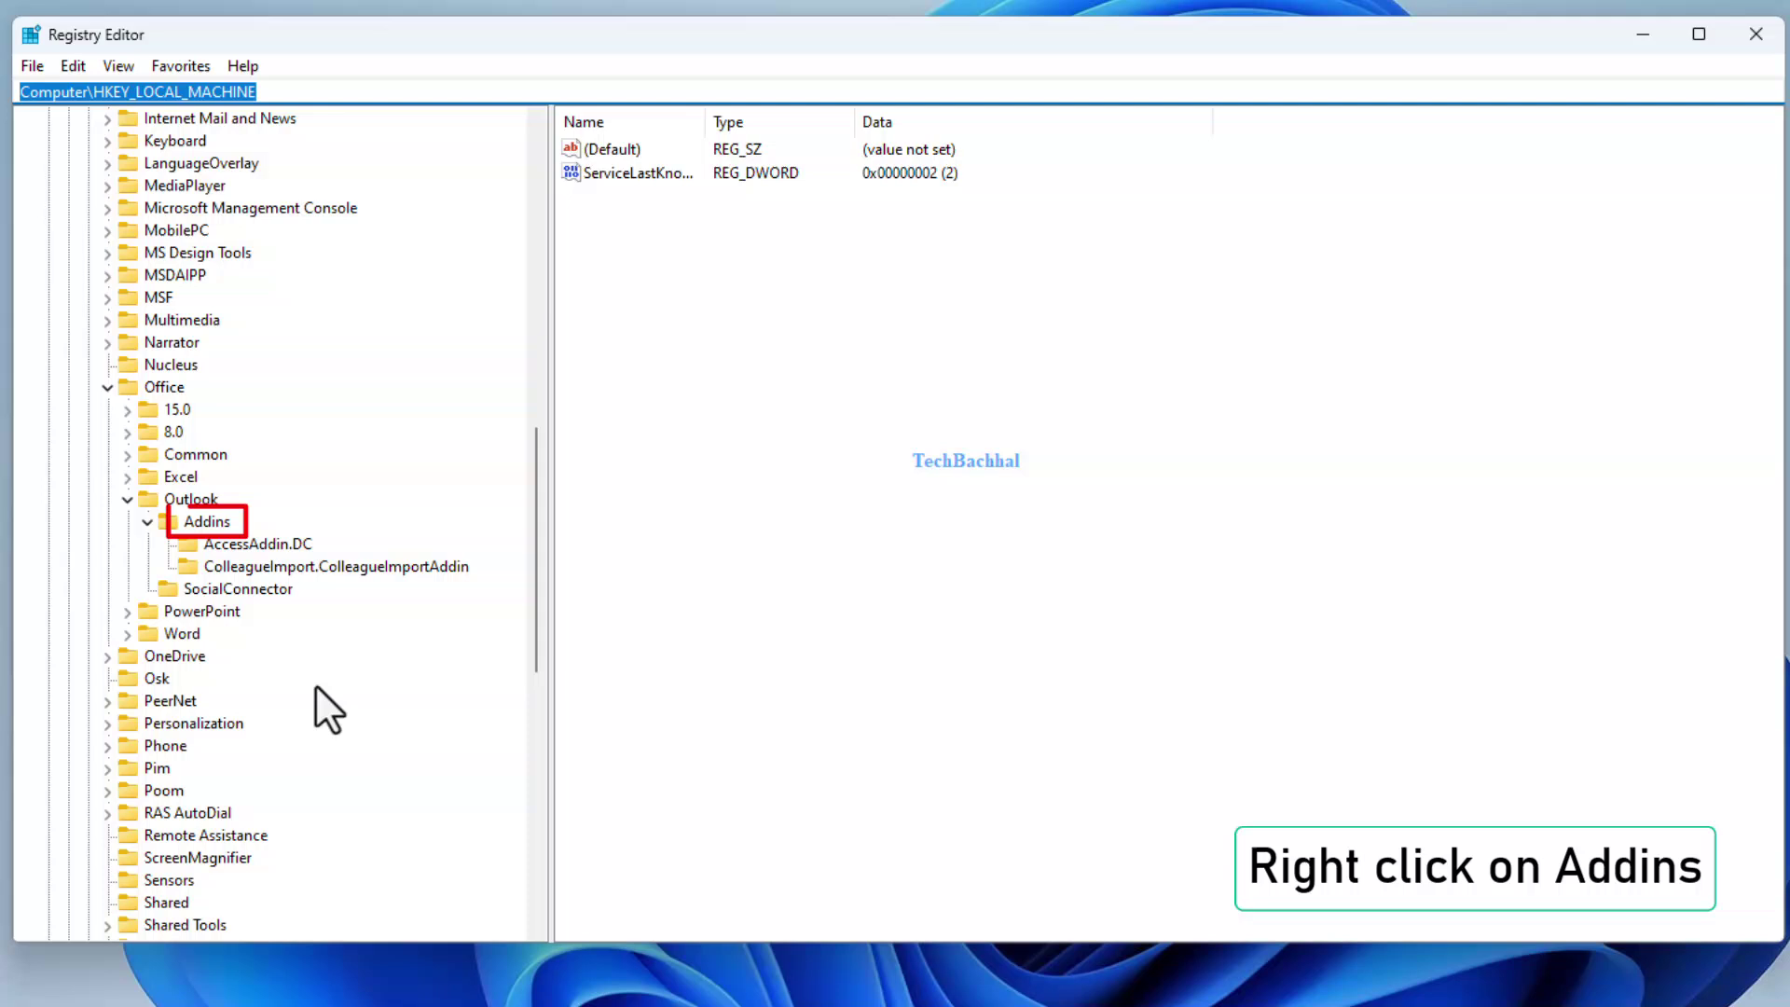
Create a new subkey under Addins named TeamsAddin.FastConnect
{"action": "right_click", "coordinate": [205, 524]}
{"action": "mouse_move", "coordinate": [264, 566]}
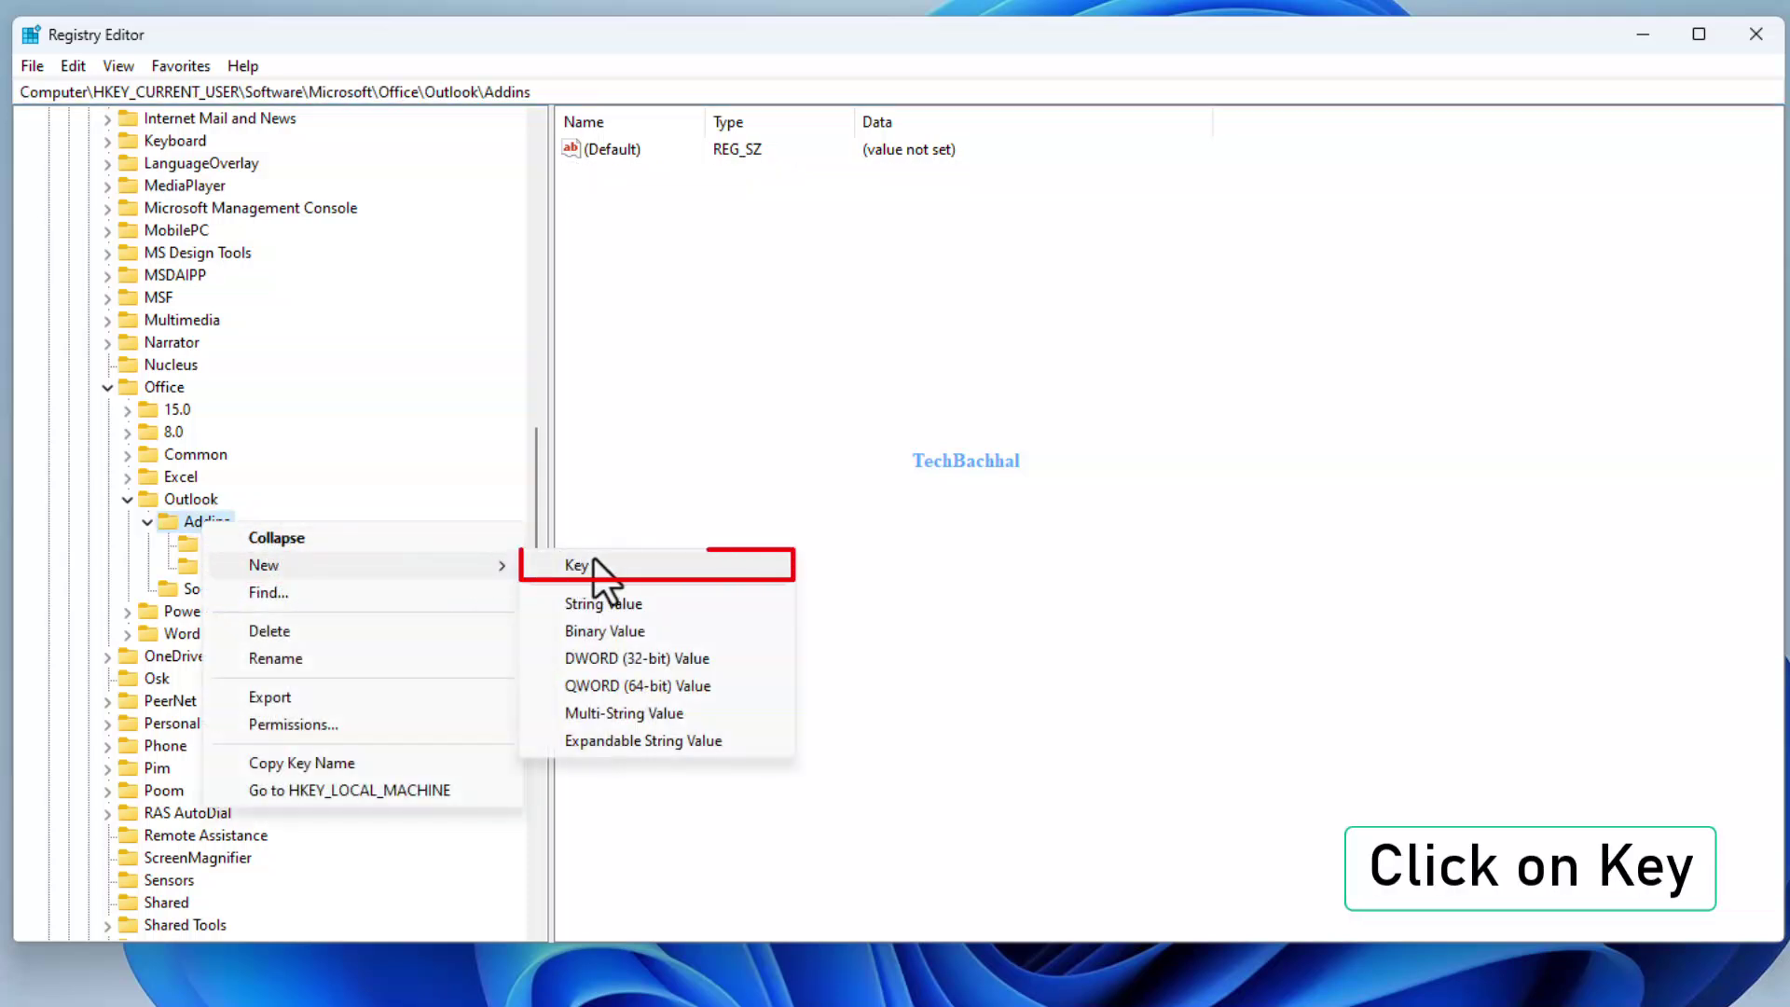
{"action": "left_click", "coordinate": [590, 565]}
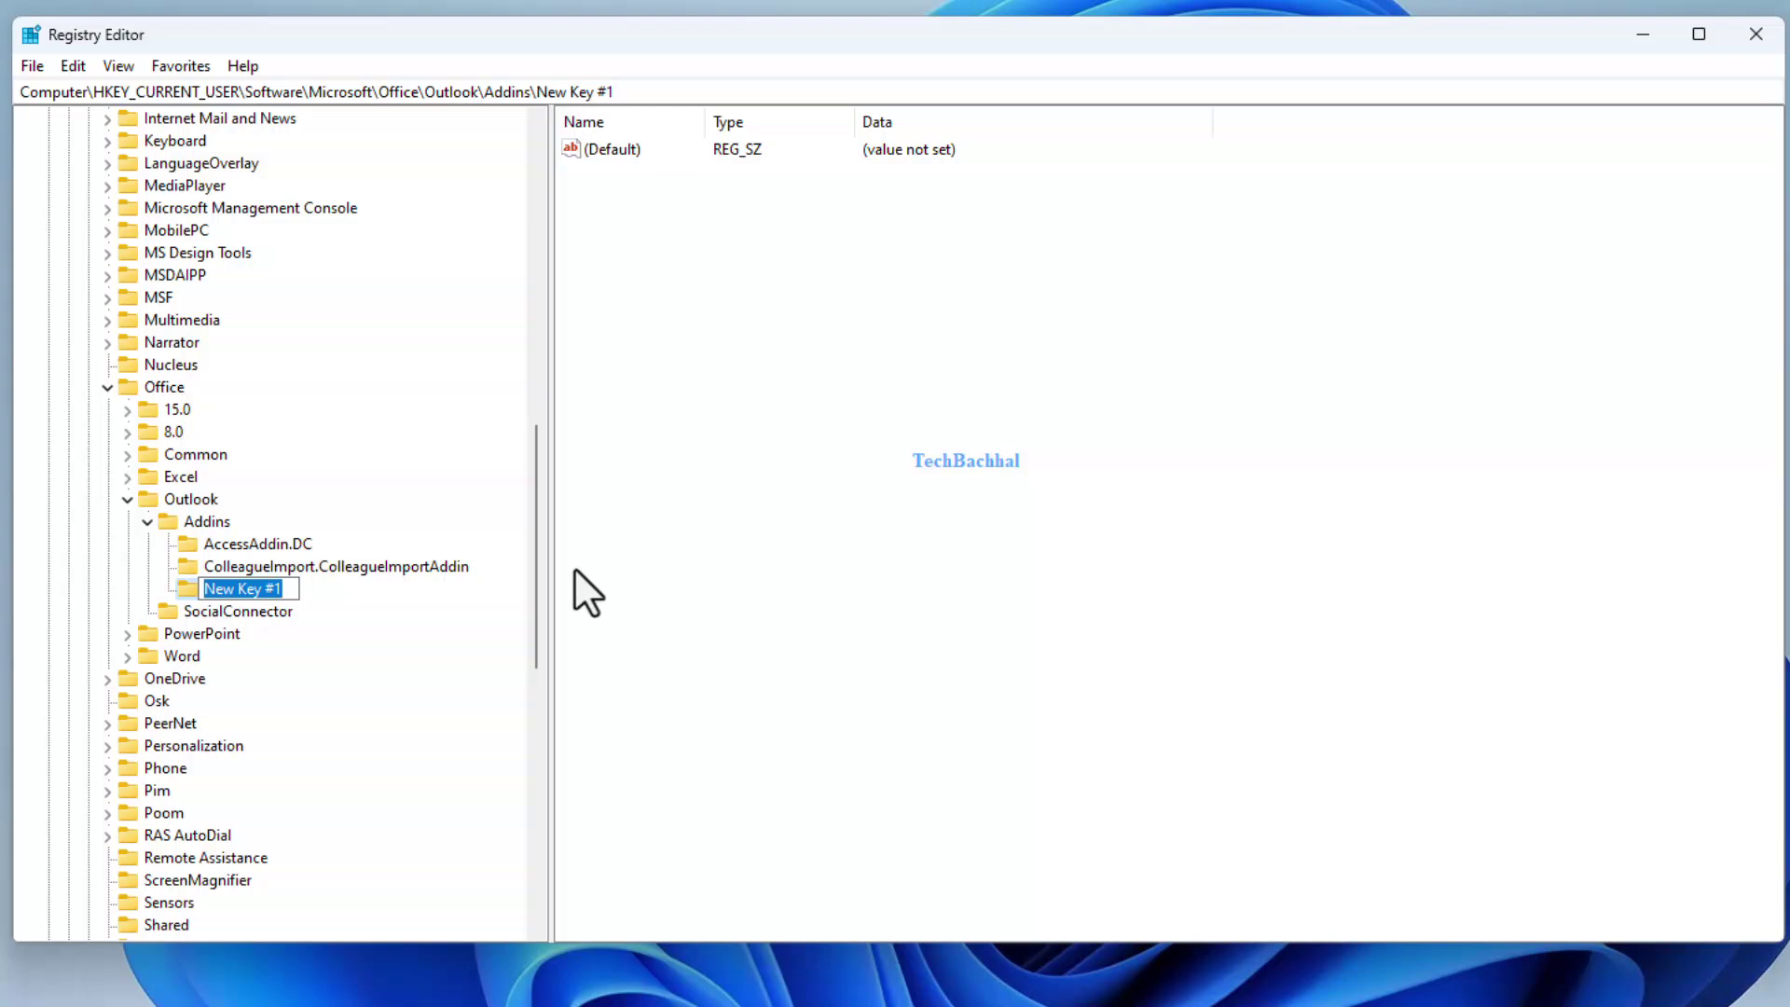
{"action": "type", "text": "TeamsAddin.FastConnect"}
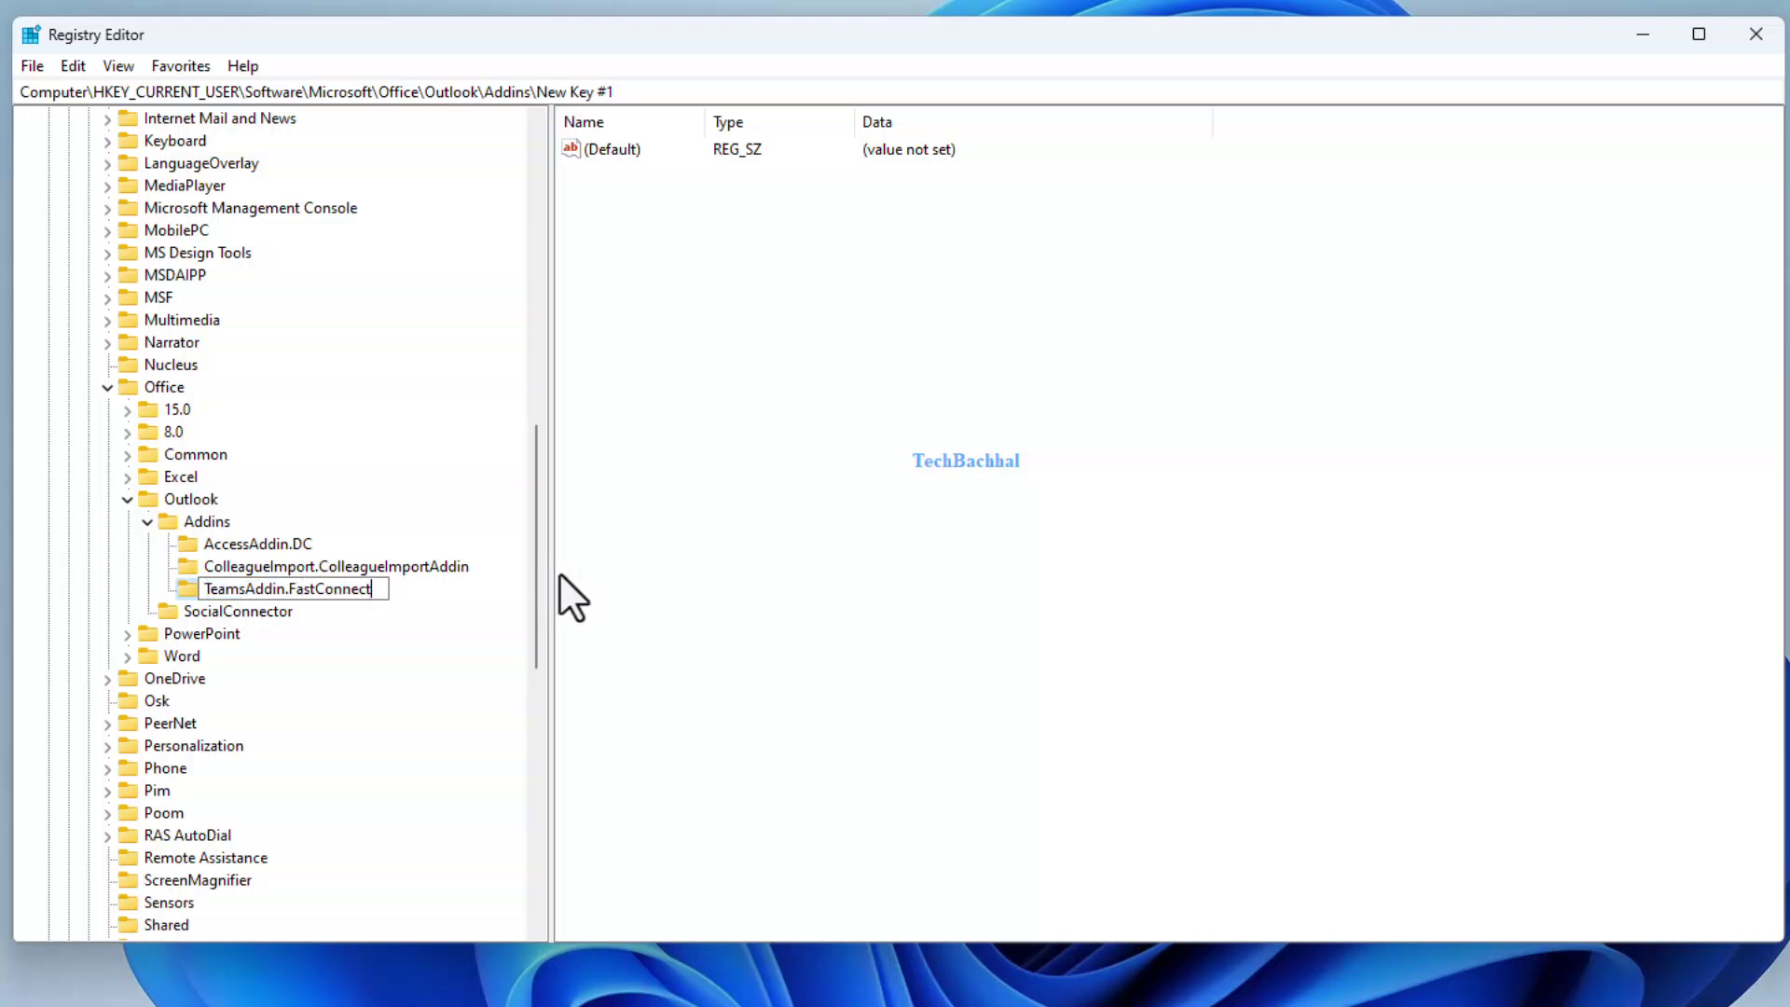
{"action": "key", "text": "Return"}
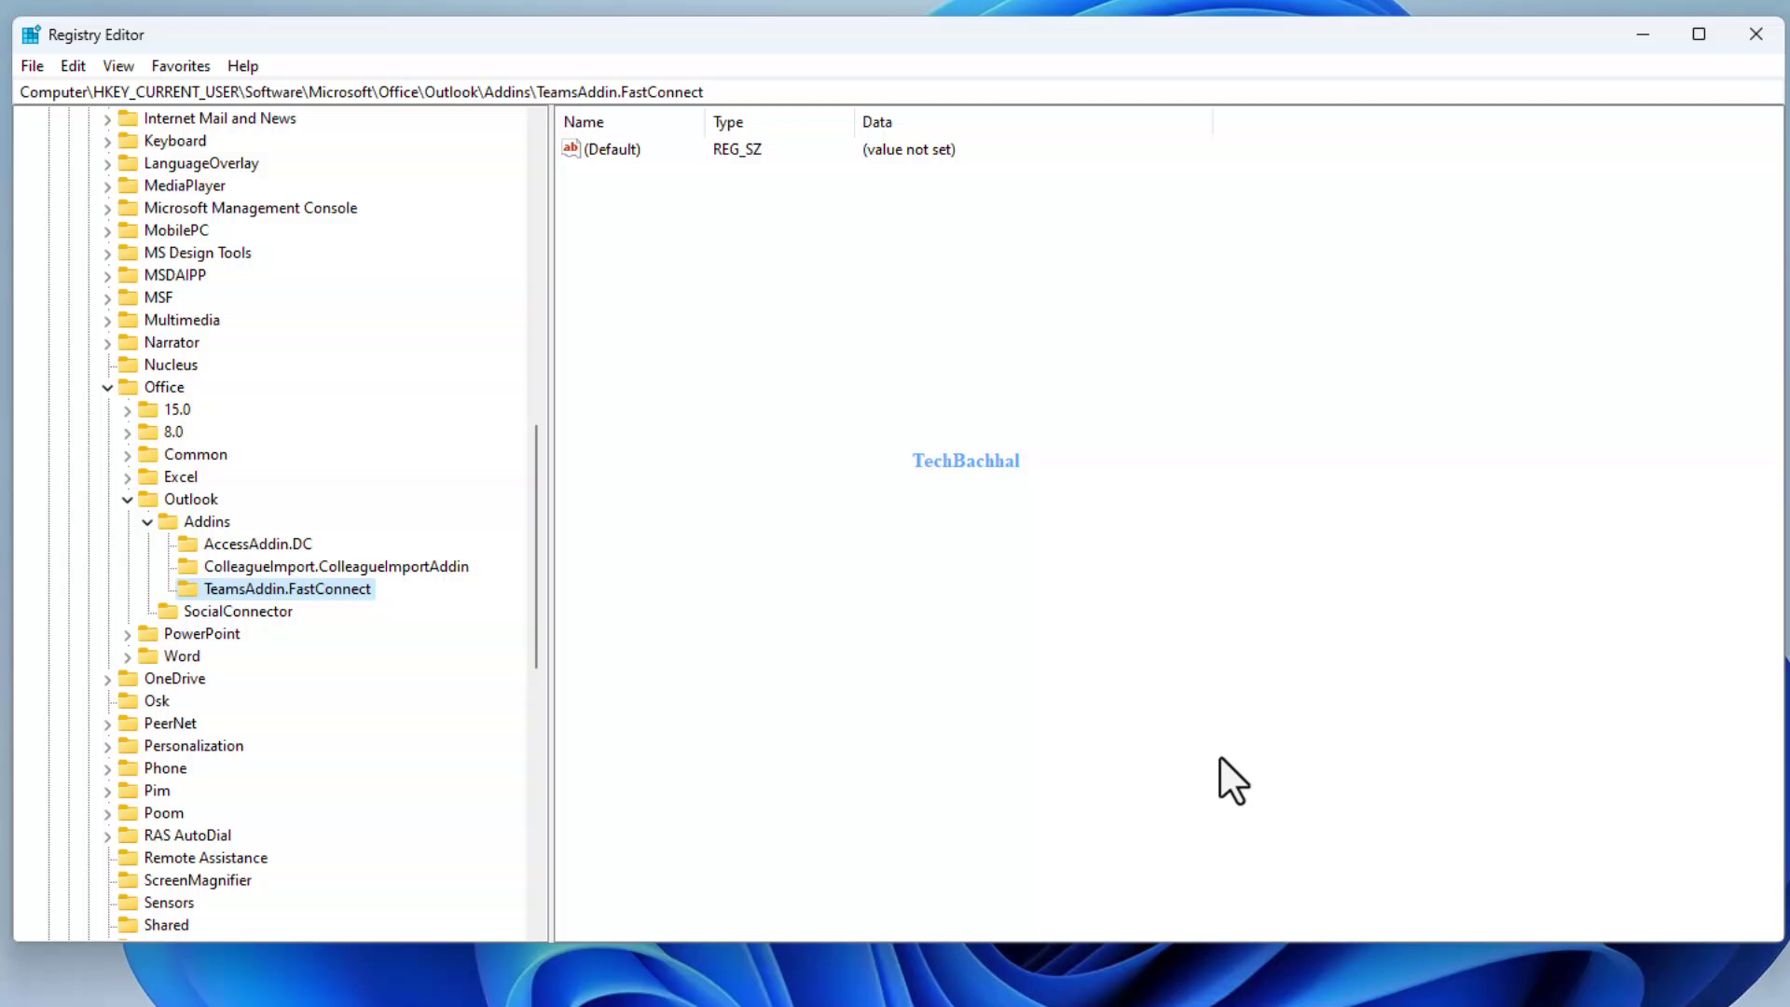
Add a 32-bit DWORD value named LoadBehavavior with value data 3
{"action": "right_click", "coordinate": [702, 310]}
{"action": "mouse_move", "coordinate": [767, 325]}
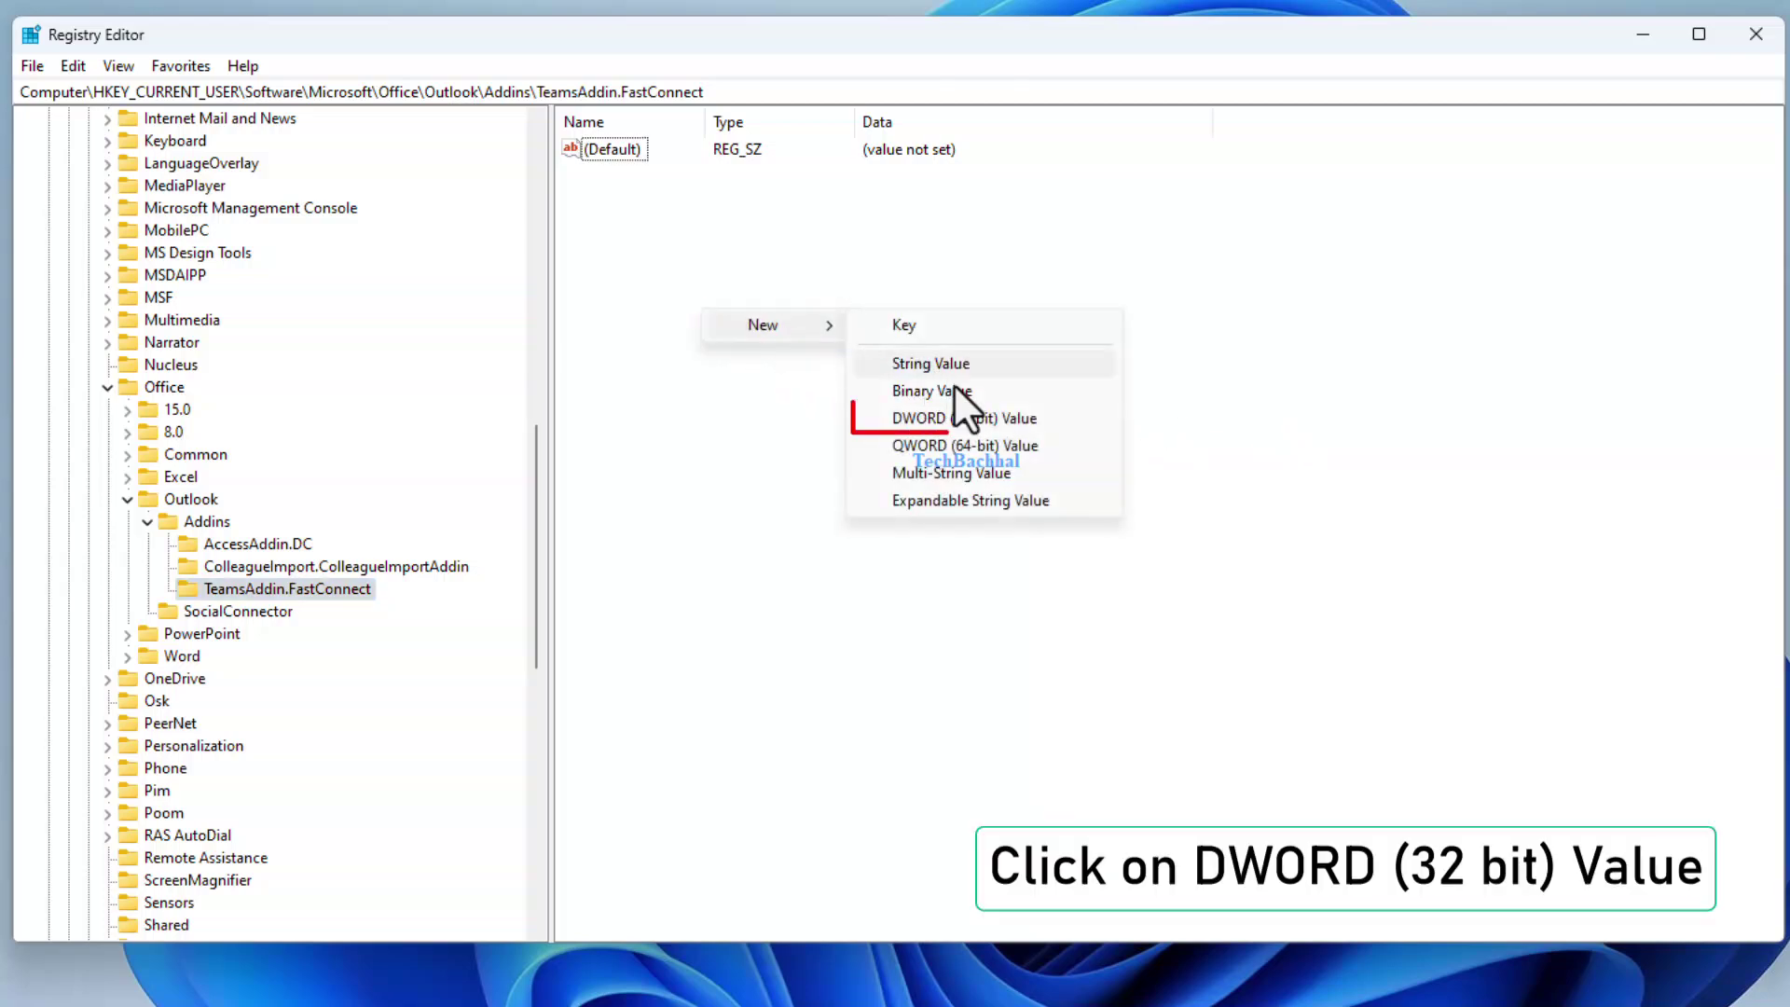
{"action": "left_click", "coordinate": [971, 417]}
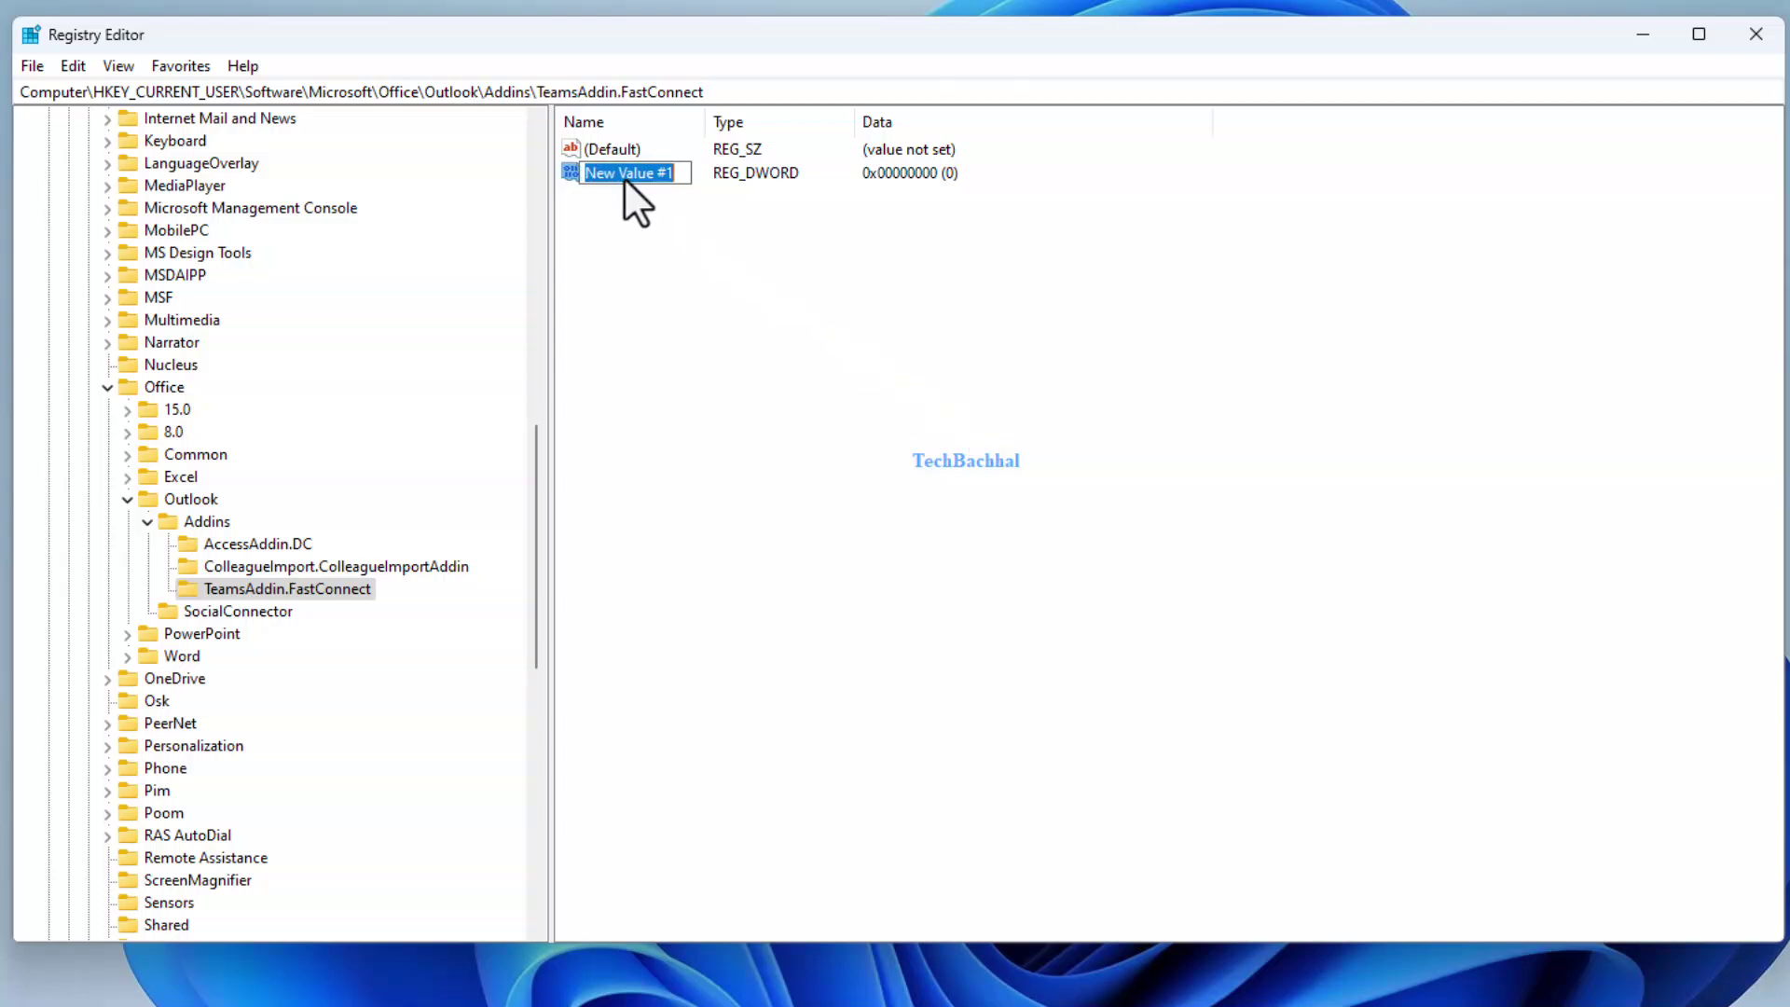
{"action": "type", "text": "LoadBehavavior"}
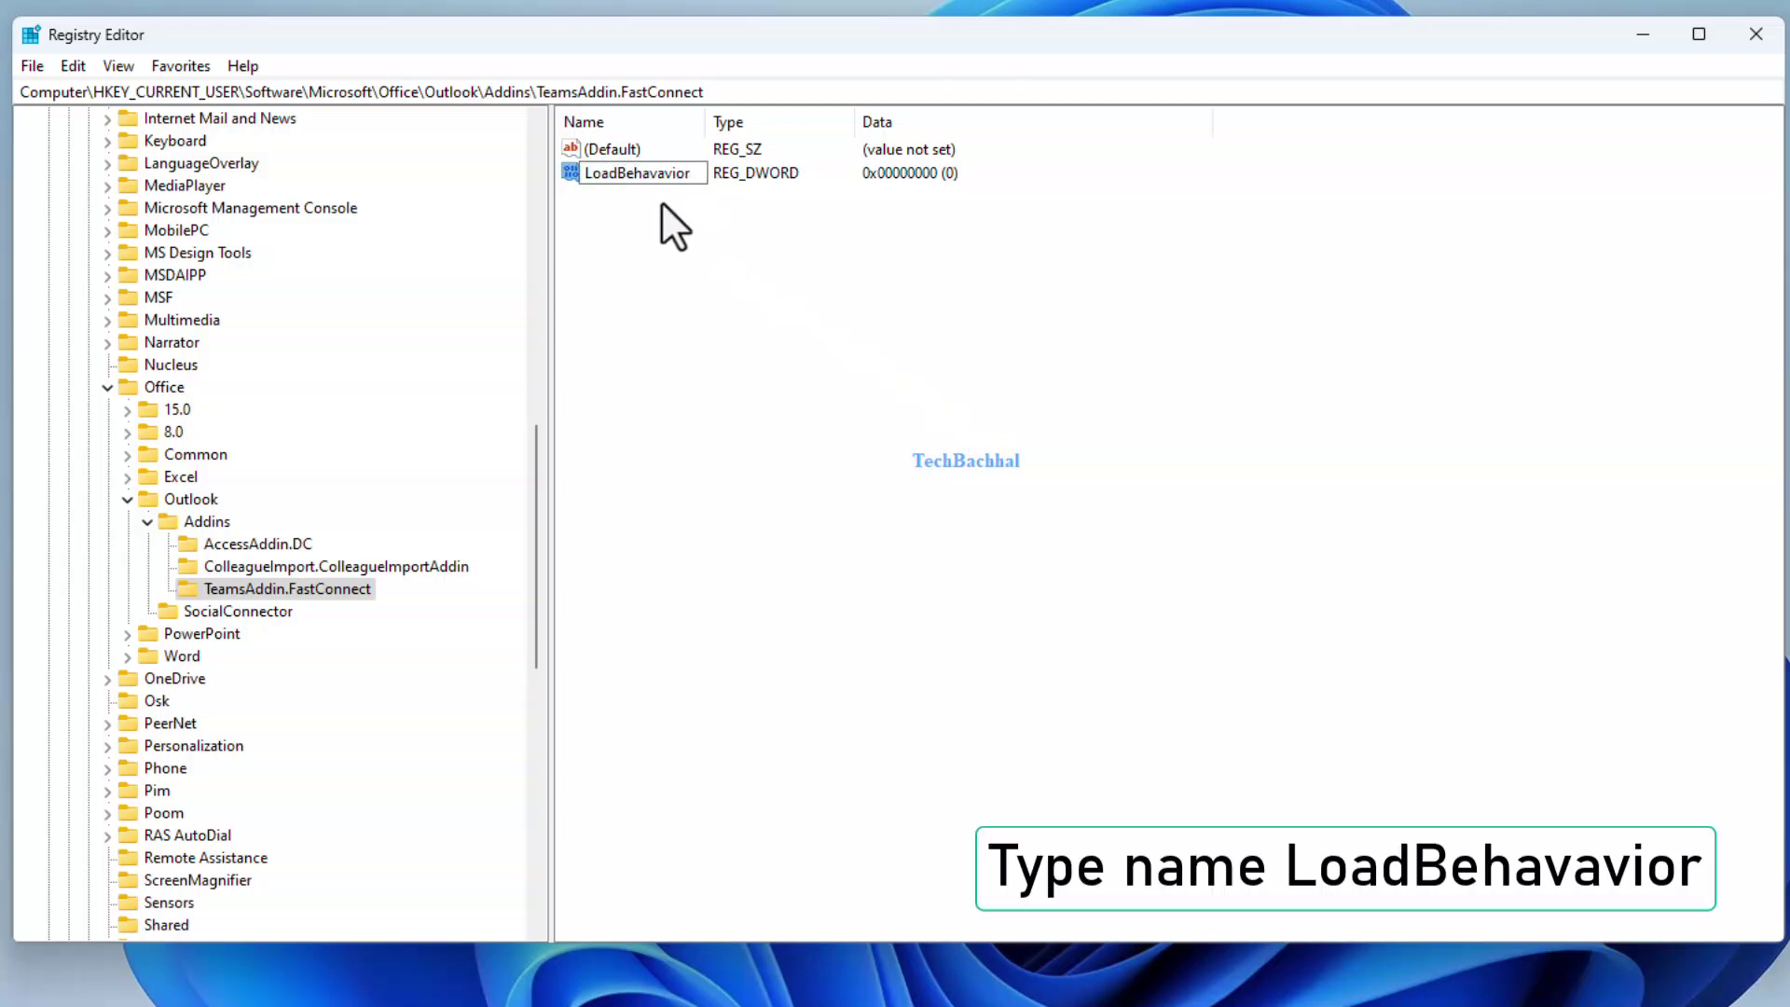
{"action": "key", "text": "Return"}
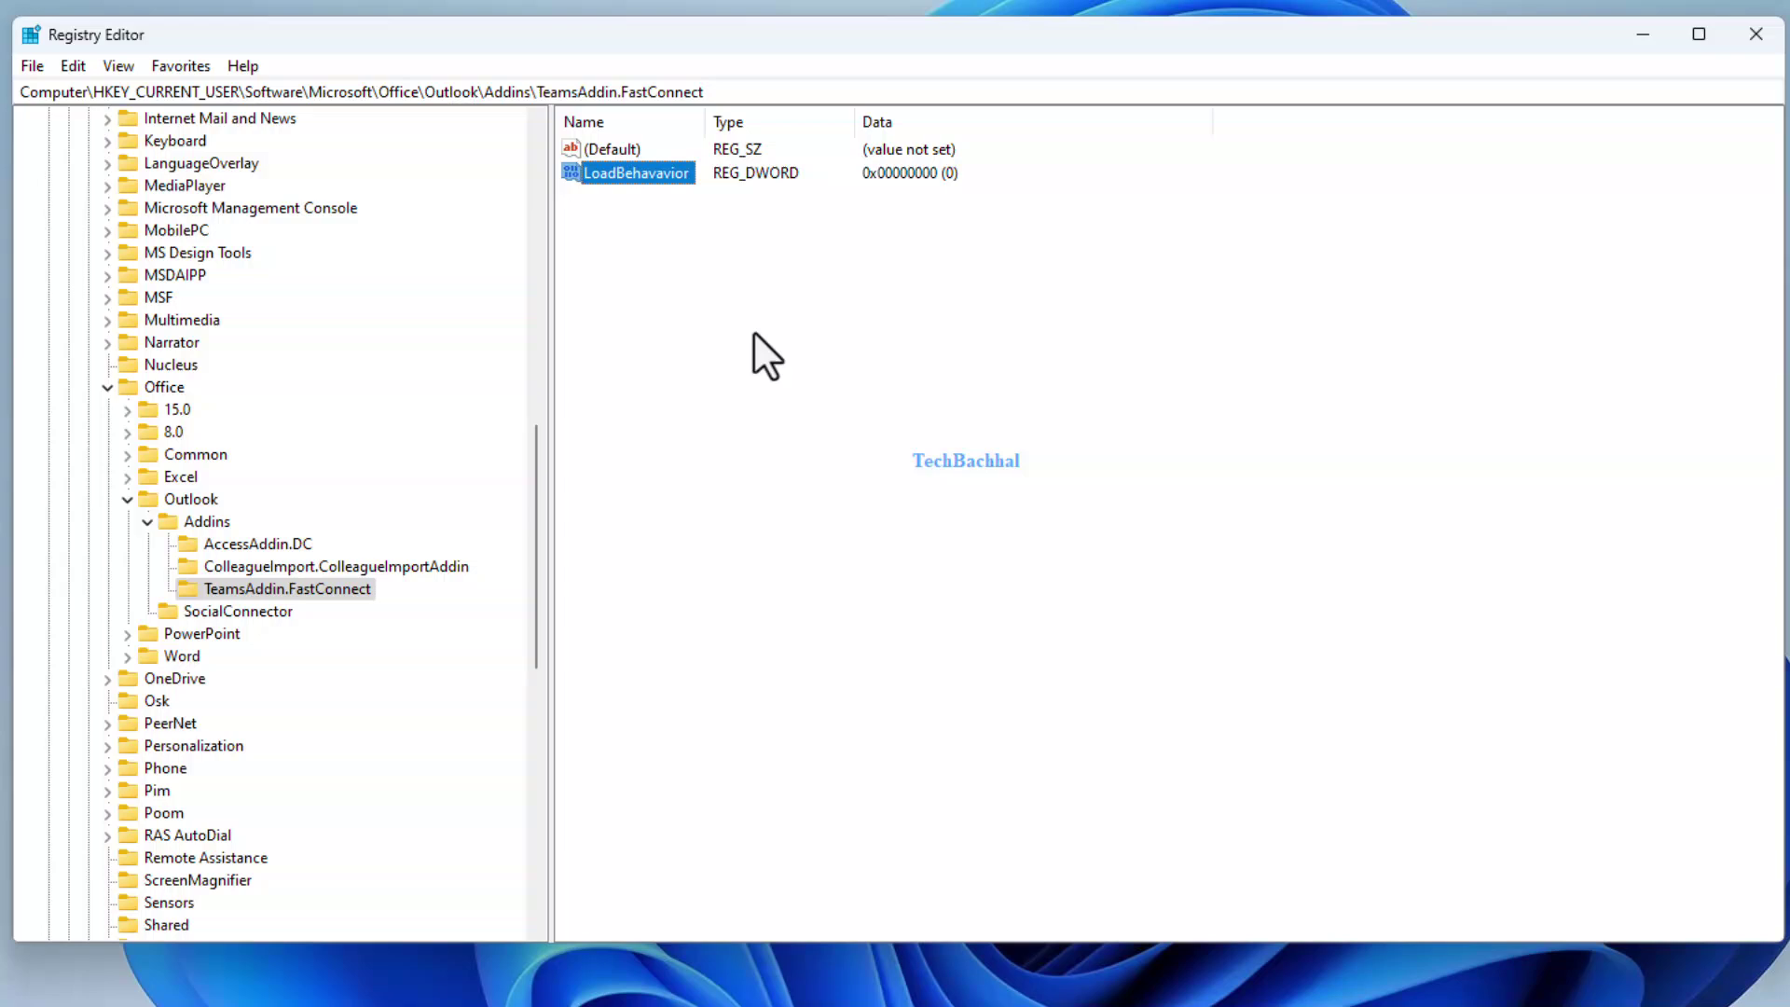
{"action": "double_click", "coordinate": [619, 193]}
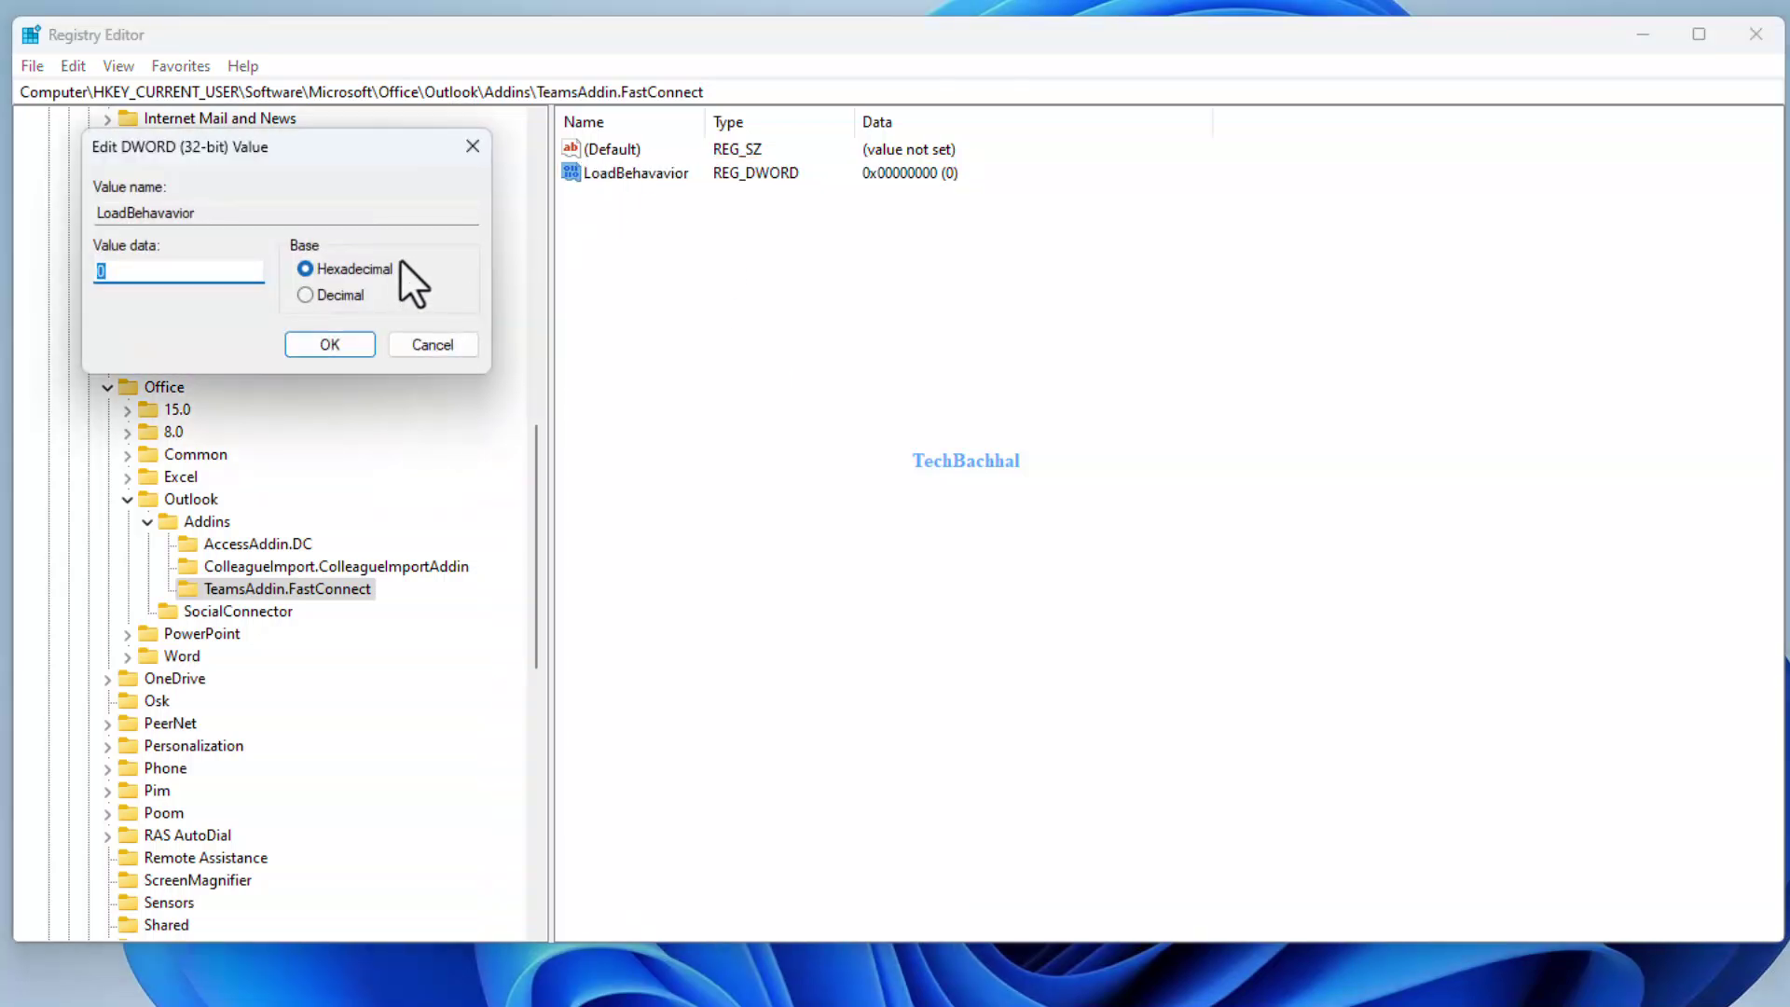
{"action": "type", "text": "3"}
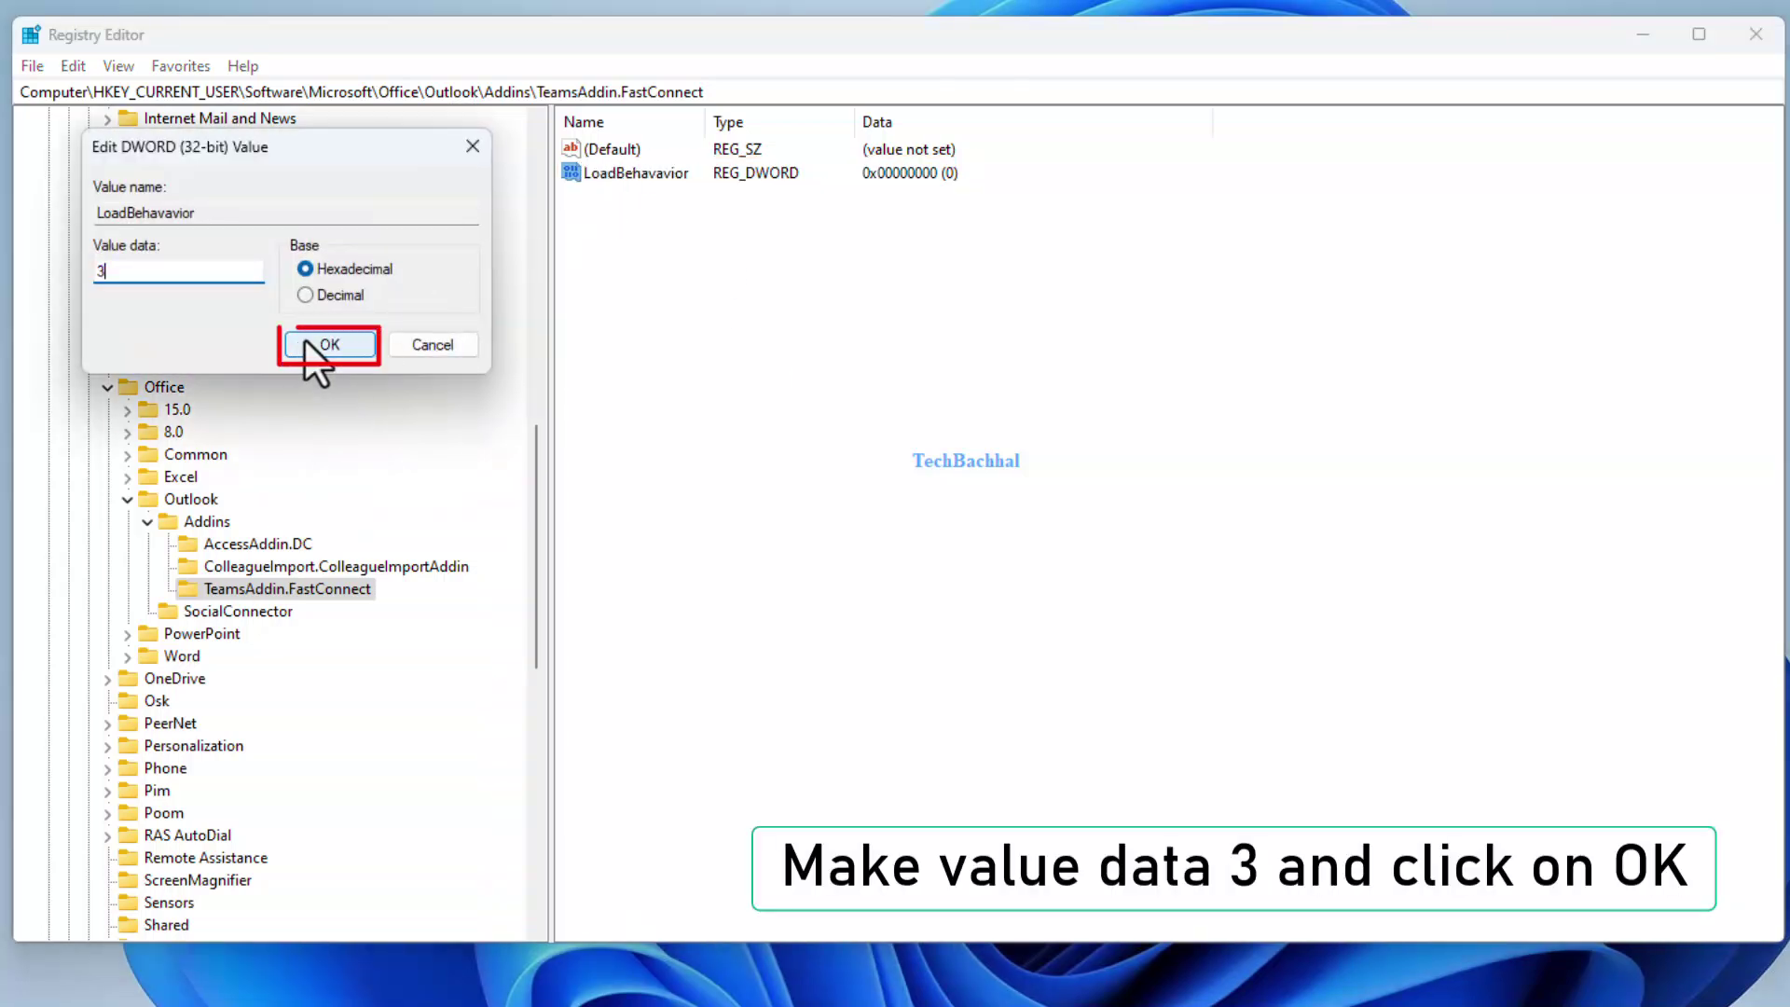
{"action": "left_click", "coordinate": [324, 347]}
Collapse the Addins, Office, Microsoft, Software and HKEY_CURRENT_USER keys
{"action": "left_click", "coordinate": [146, 518]}
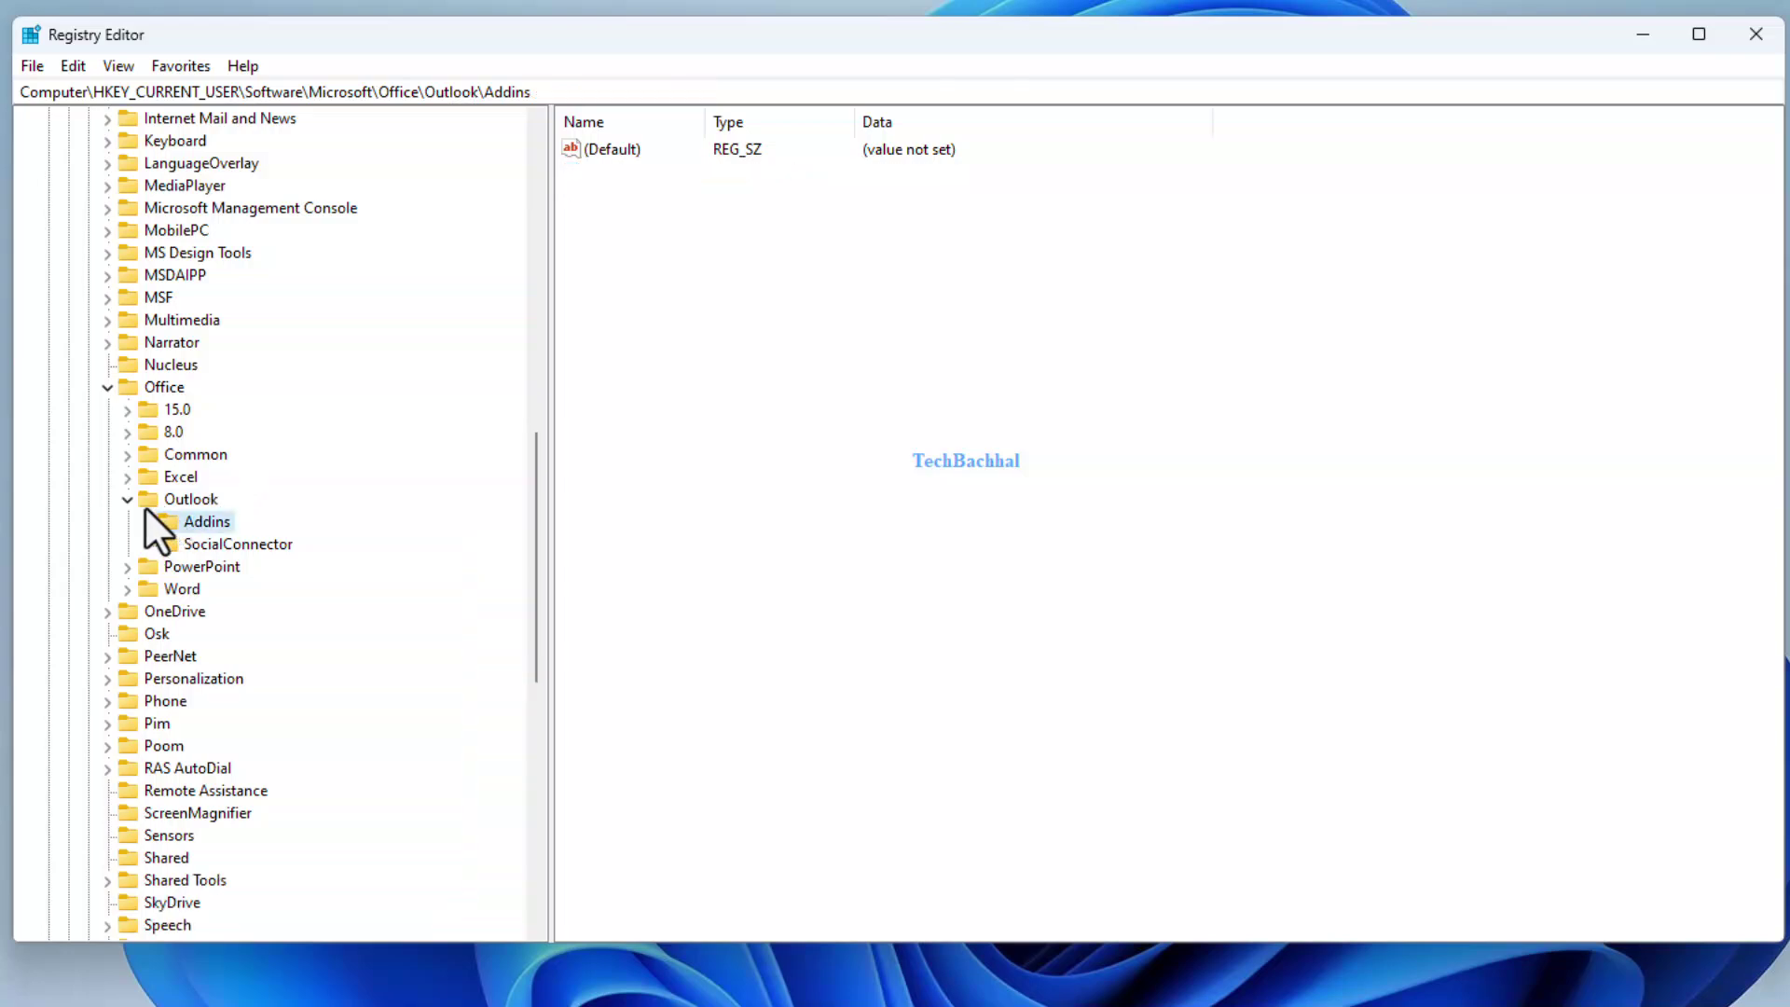
{"action": "left_click", "coordinate": [114, 394]}
{"action": "scroll", "coordinate": [277, 406], "scroll_direction": "up", "scroll_amount": 8}
{"action": "scroll", "coordinate": [277, 406], "scroll_direction": "up", "scroll_amount": 8}
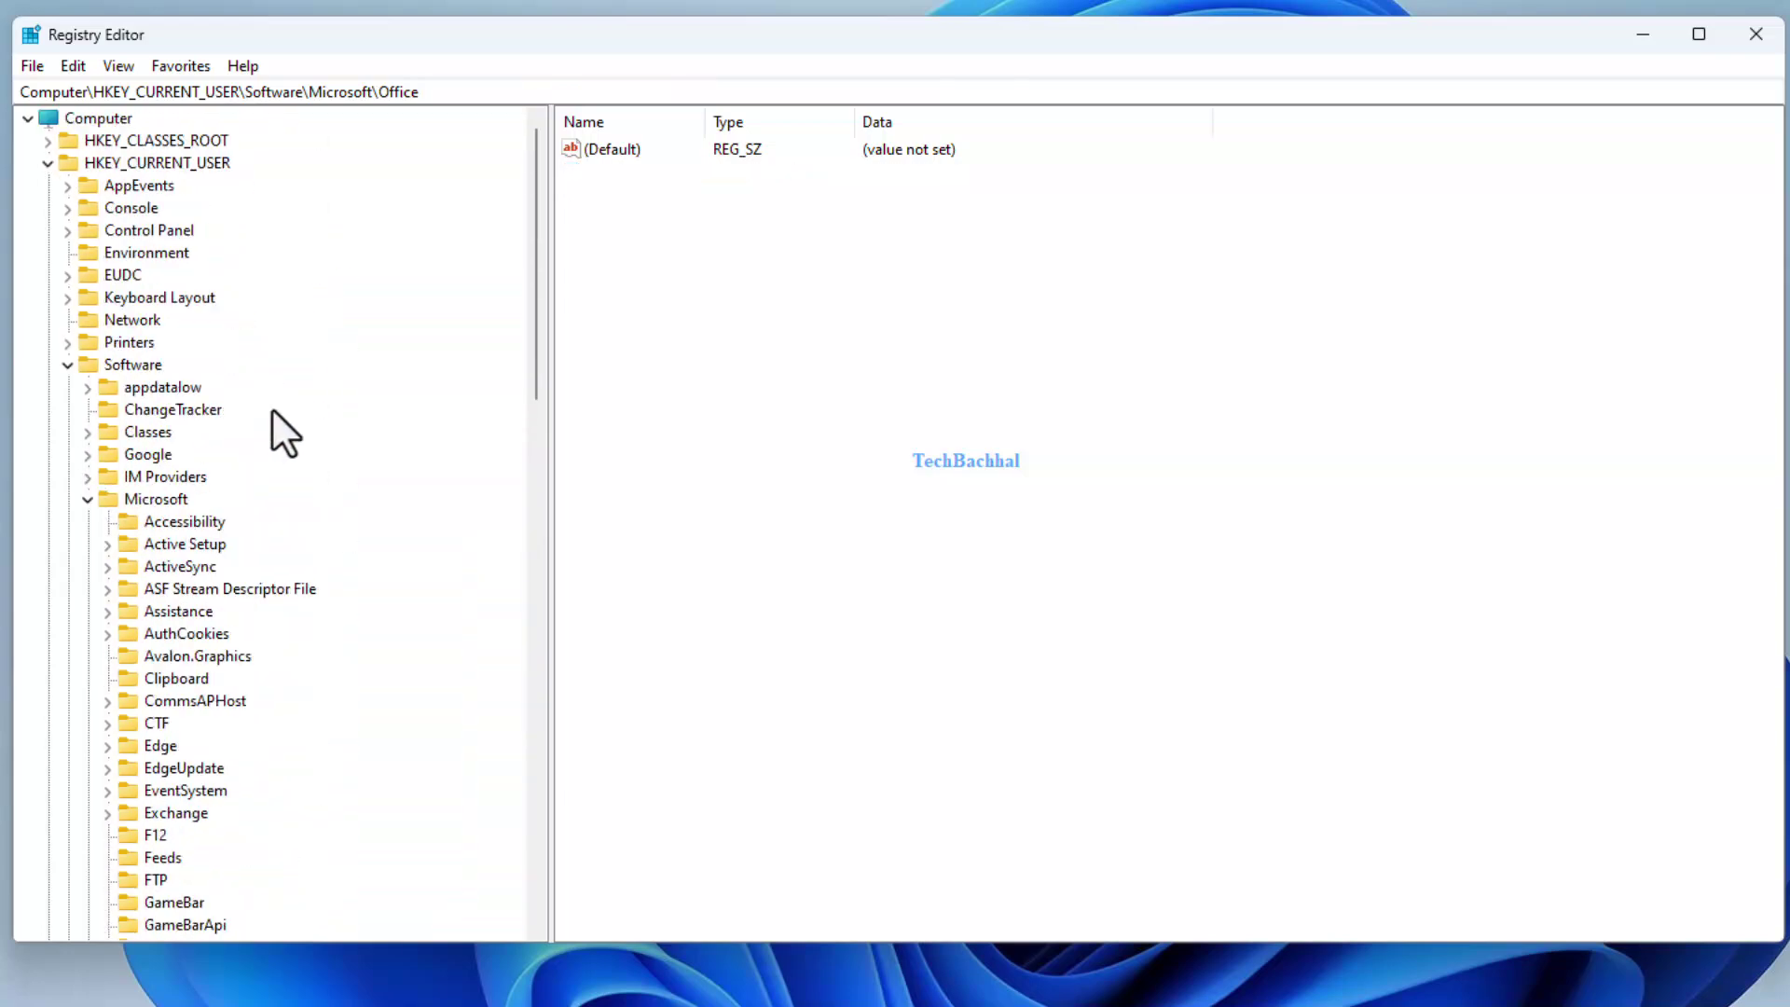
{"action": "left_click", "coordinate": [85, 499]}
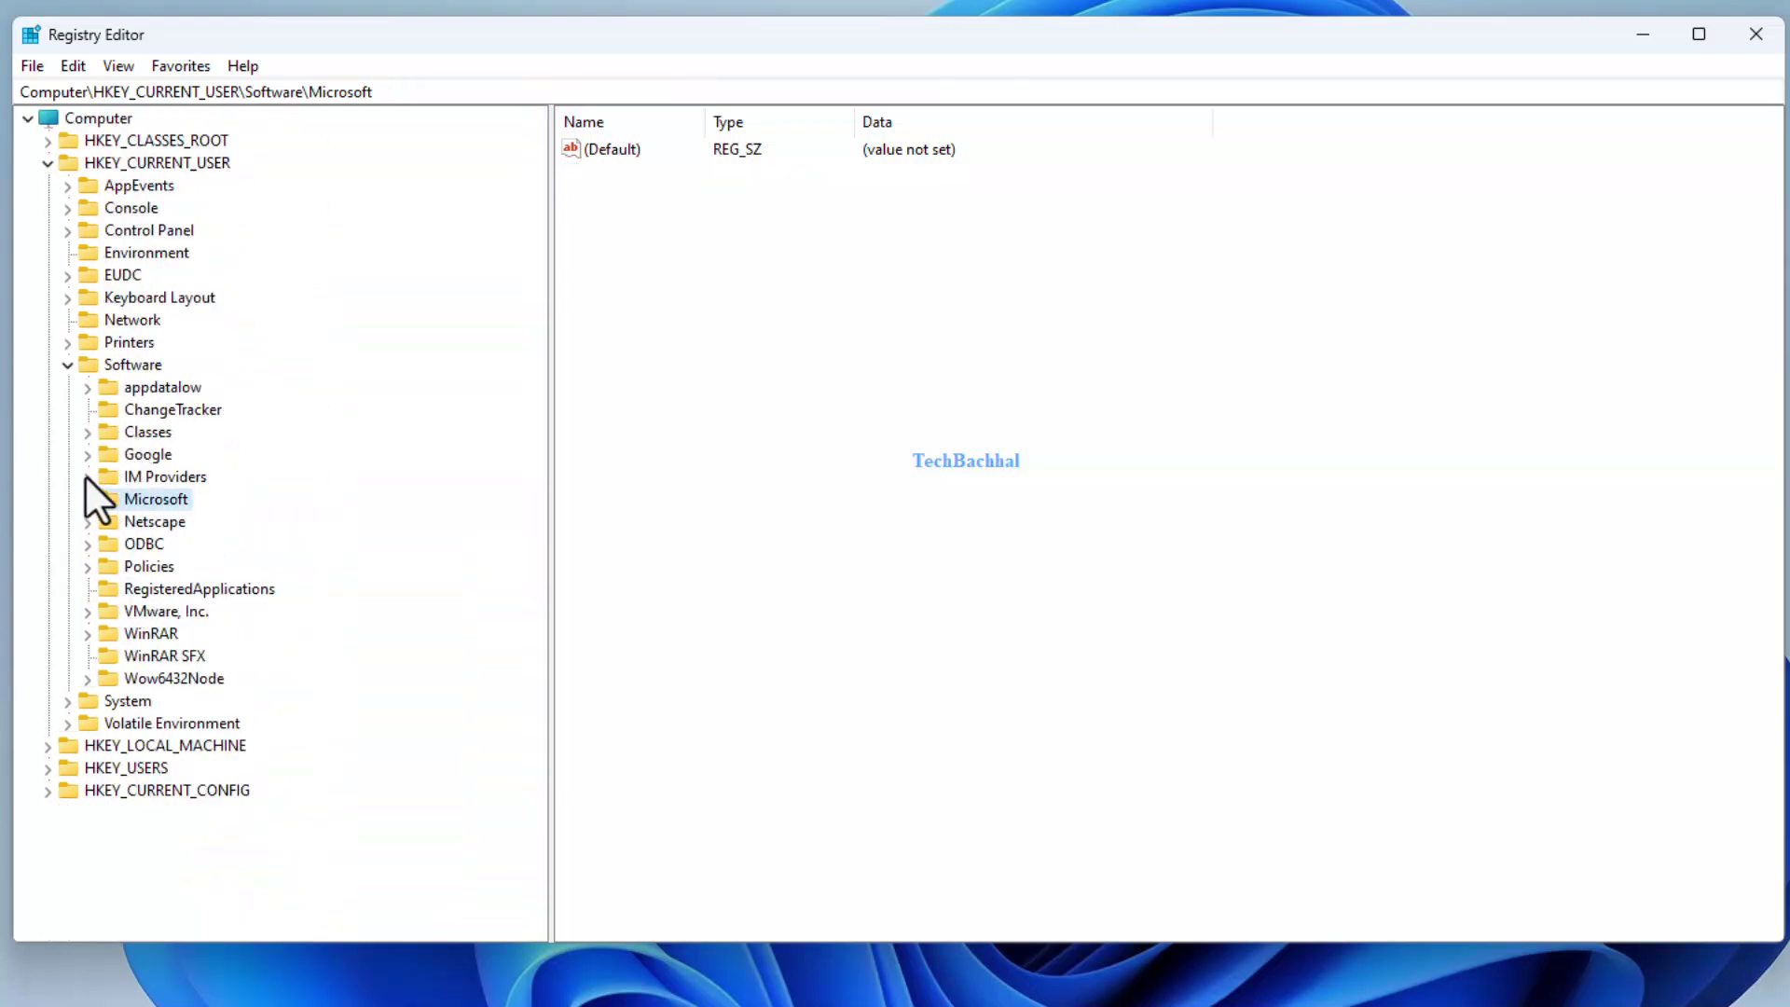
{"action": "left_click", "coordinate": [67, 365]}
{"action": "key", "text": "Left"}
{"action": "key", "text": "Left"}
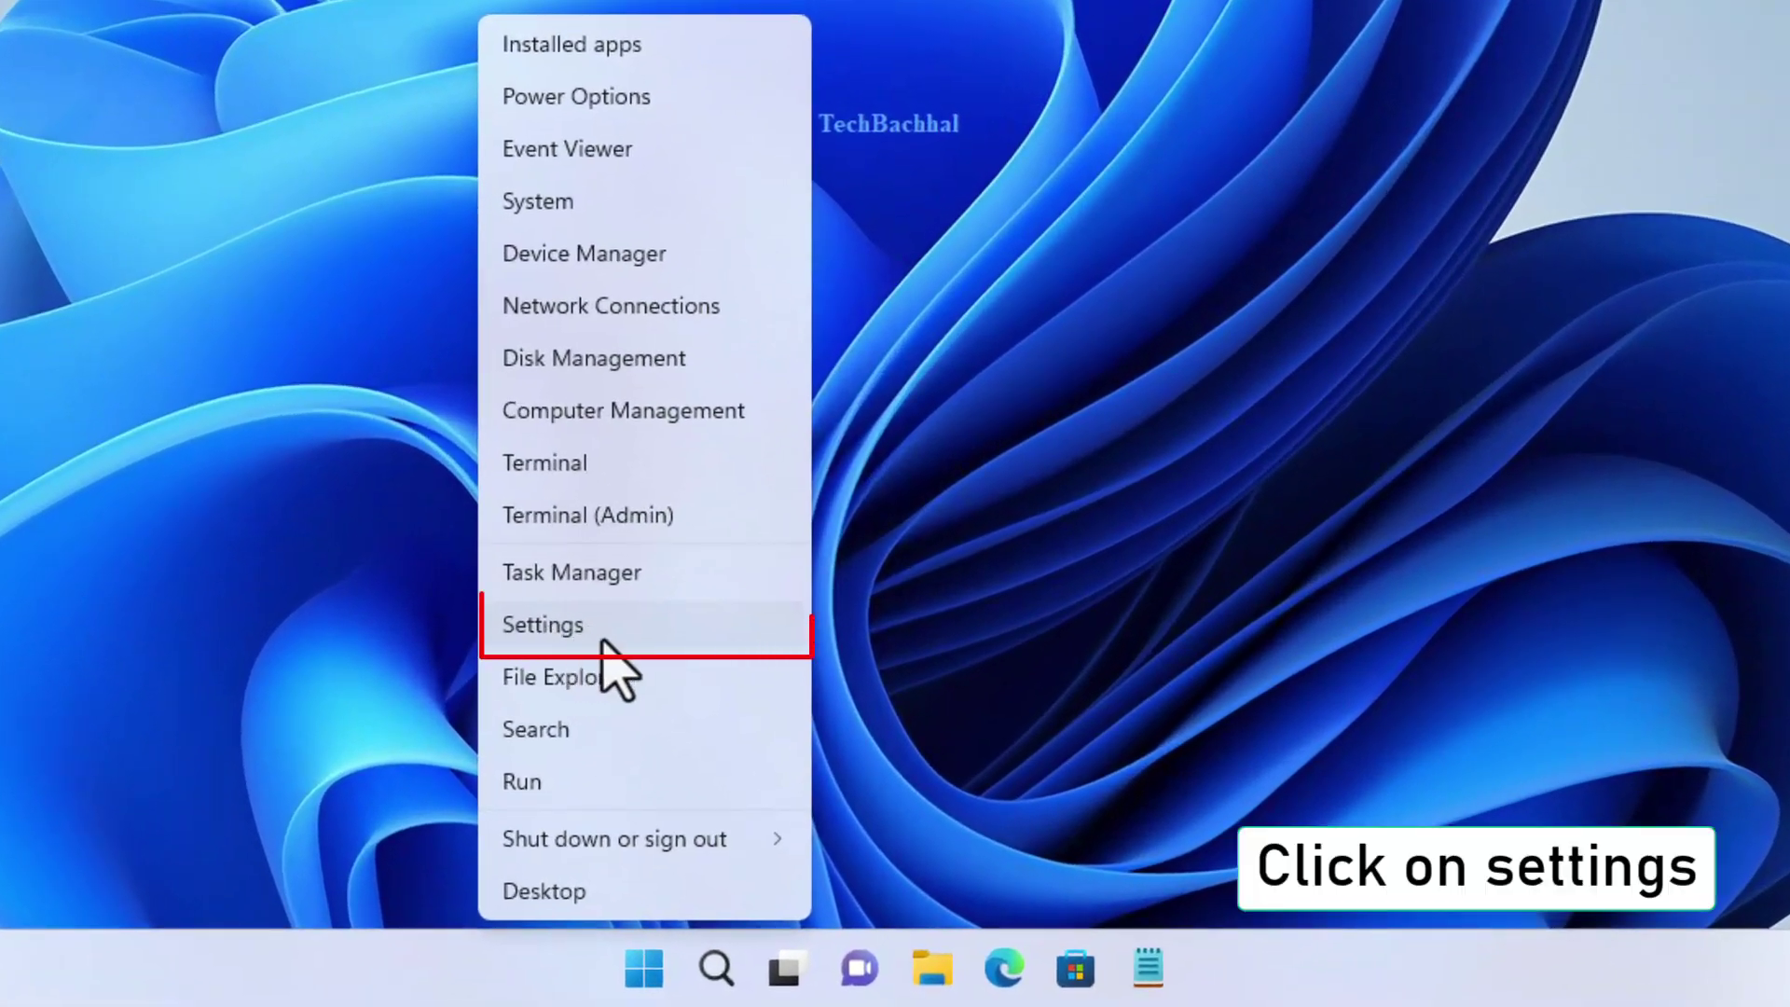
In Settings > Apps > Installed apps, show the options menu for Microsoft Office Professional Plus 2013
{"action": "left_click", "coordinate": [604, 669]}
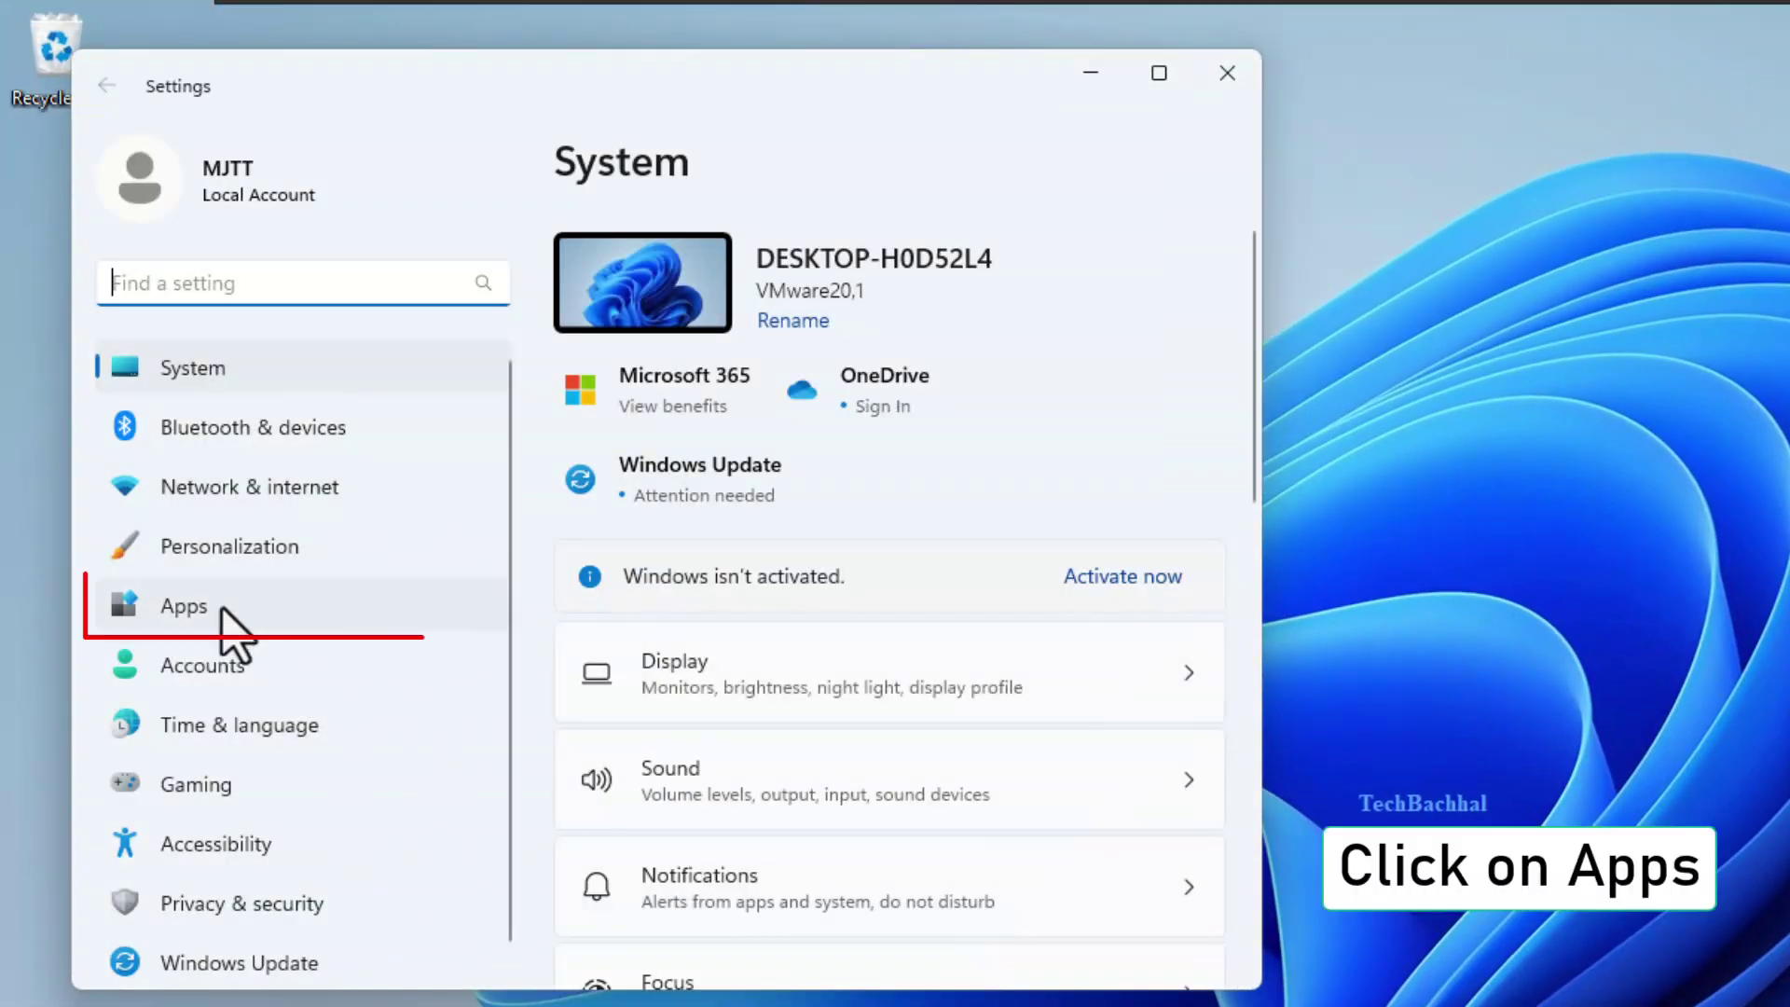
{"action": "left_click", "coordinate": [225, 618]}
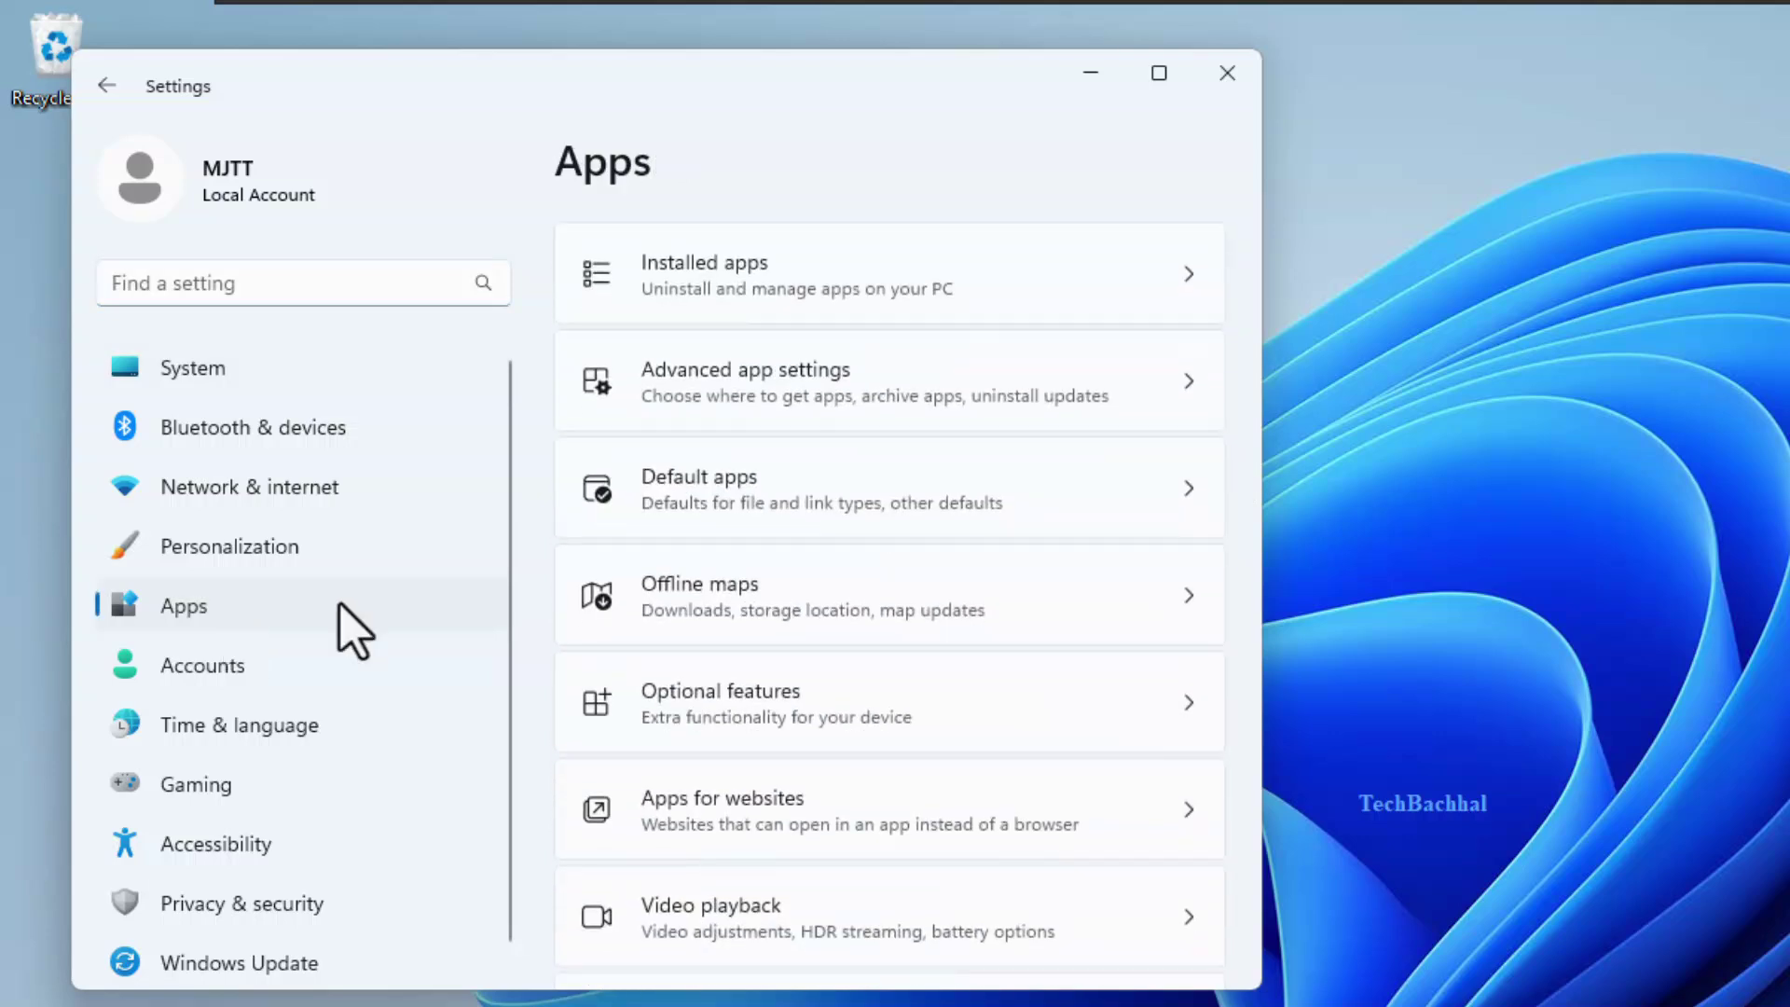
{"action": "scroll", "coordinate": [832, 601], "scroll_direction": "down", "scroll_amount": 2}
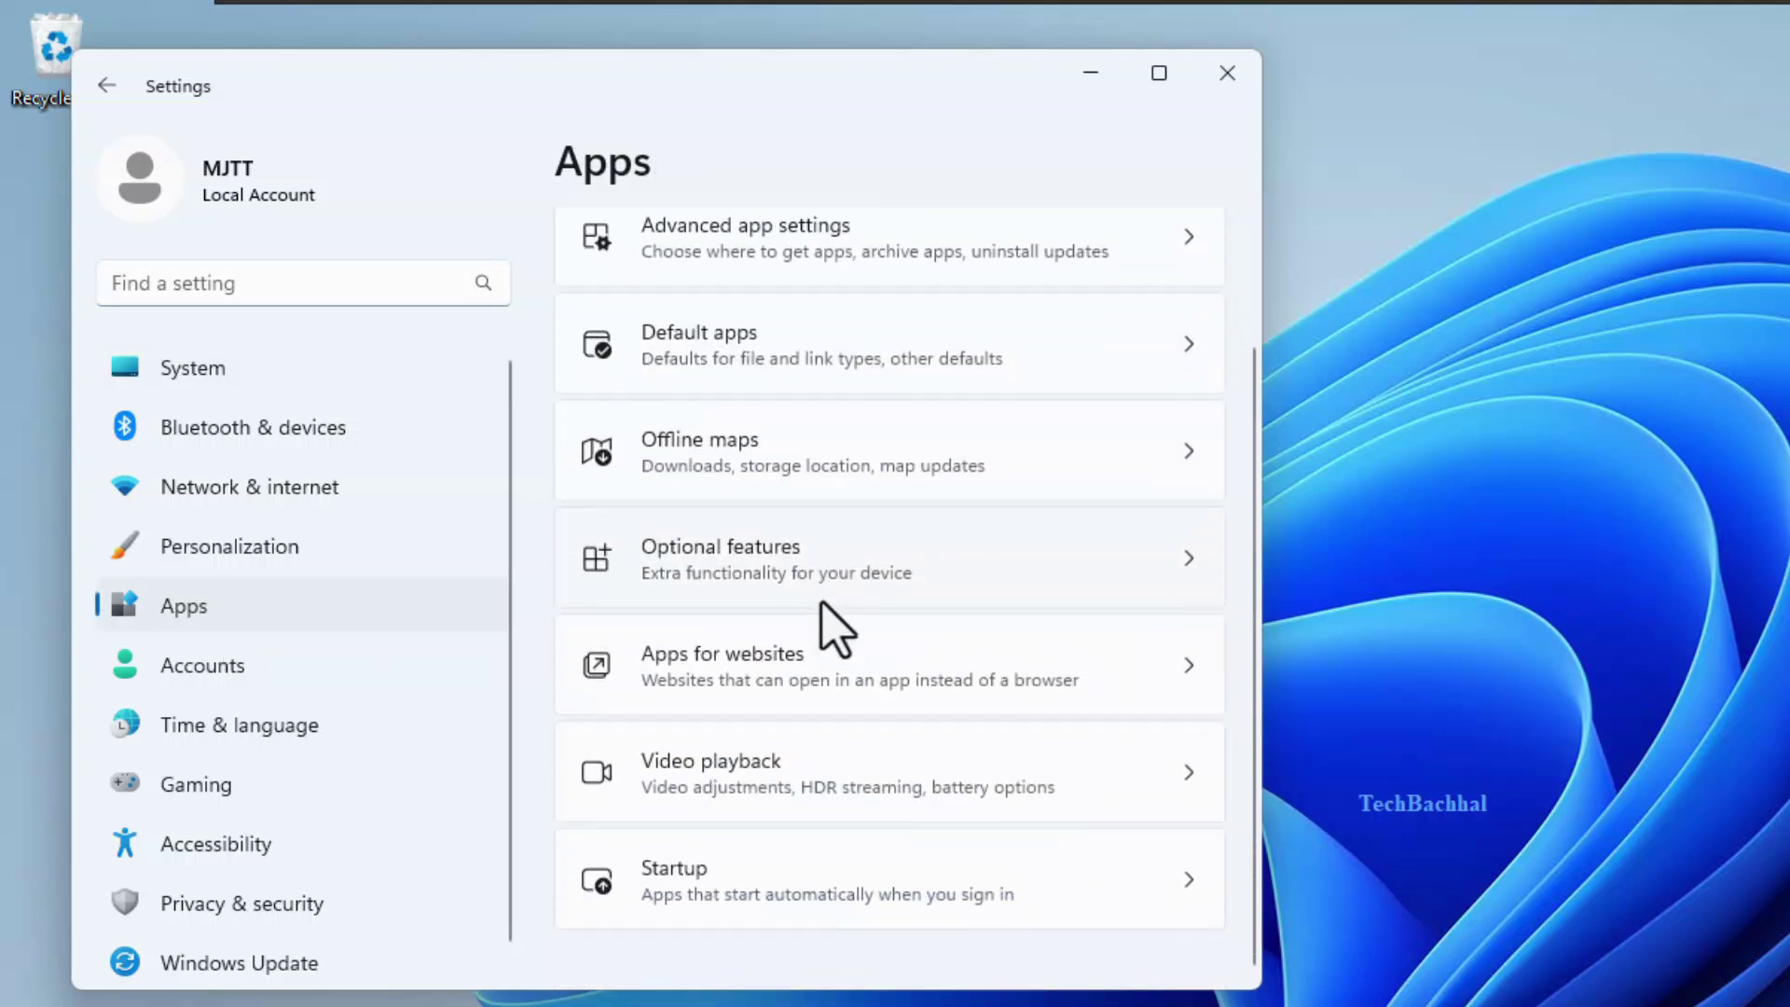
{"action": "scroll", "coordinate": [830, 628], "scroll_direction": "up", "scroll_amount": 2}
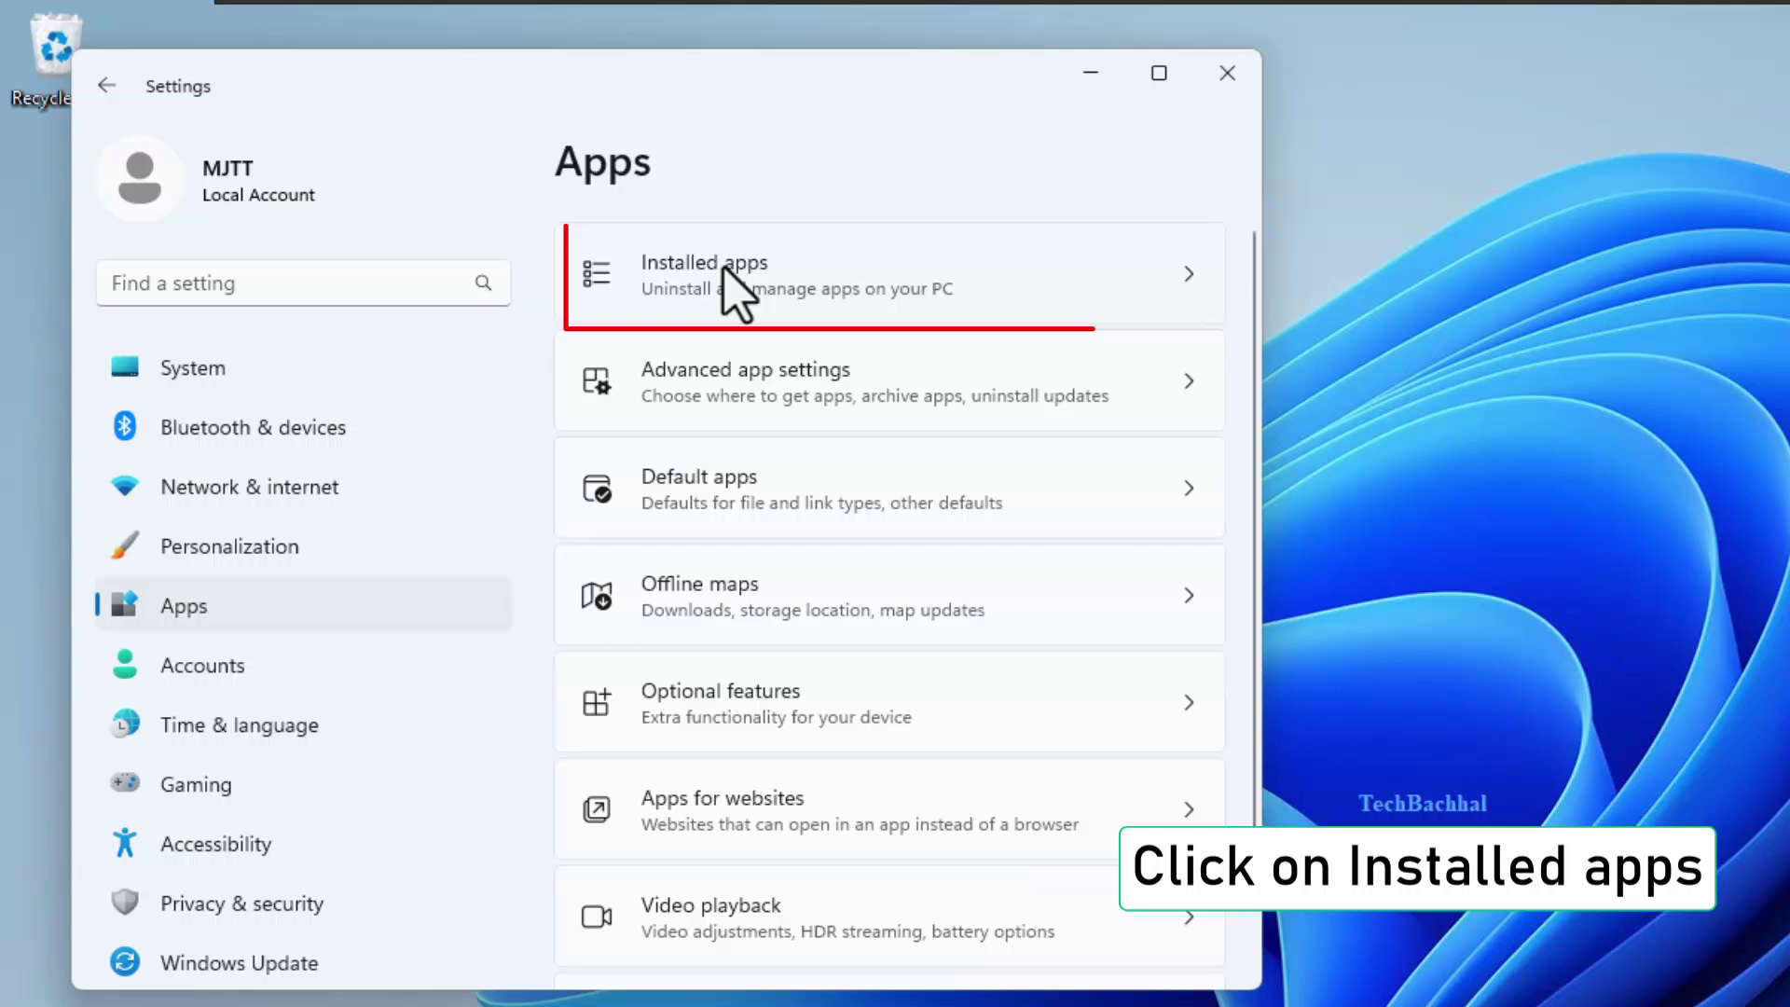
{"action": "left_click", "coordinate": [722, 280]}
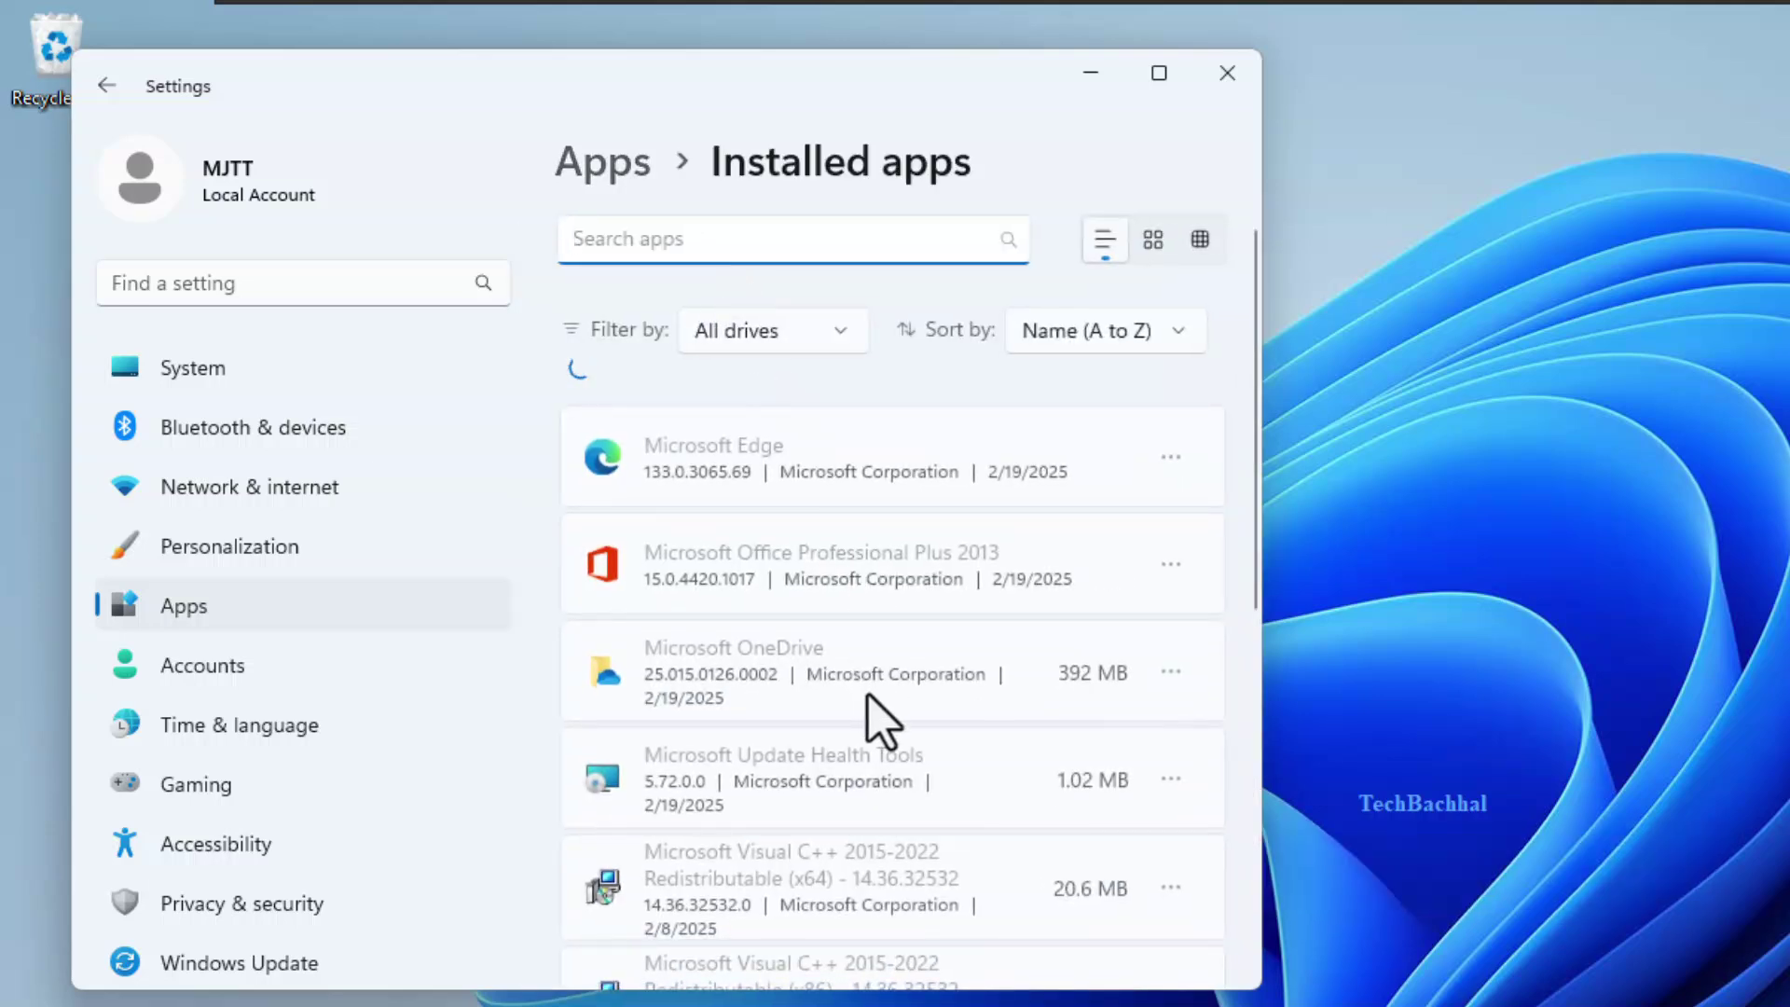
{"action": "scroll", "coordinate": [791, 588], "scroll_direction": "down", "scroll_amount": 1}
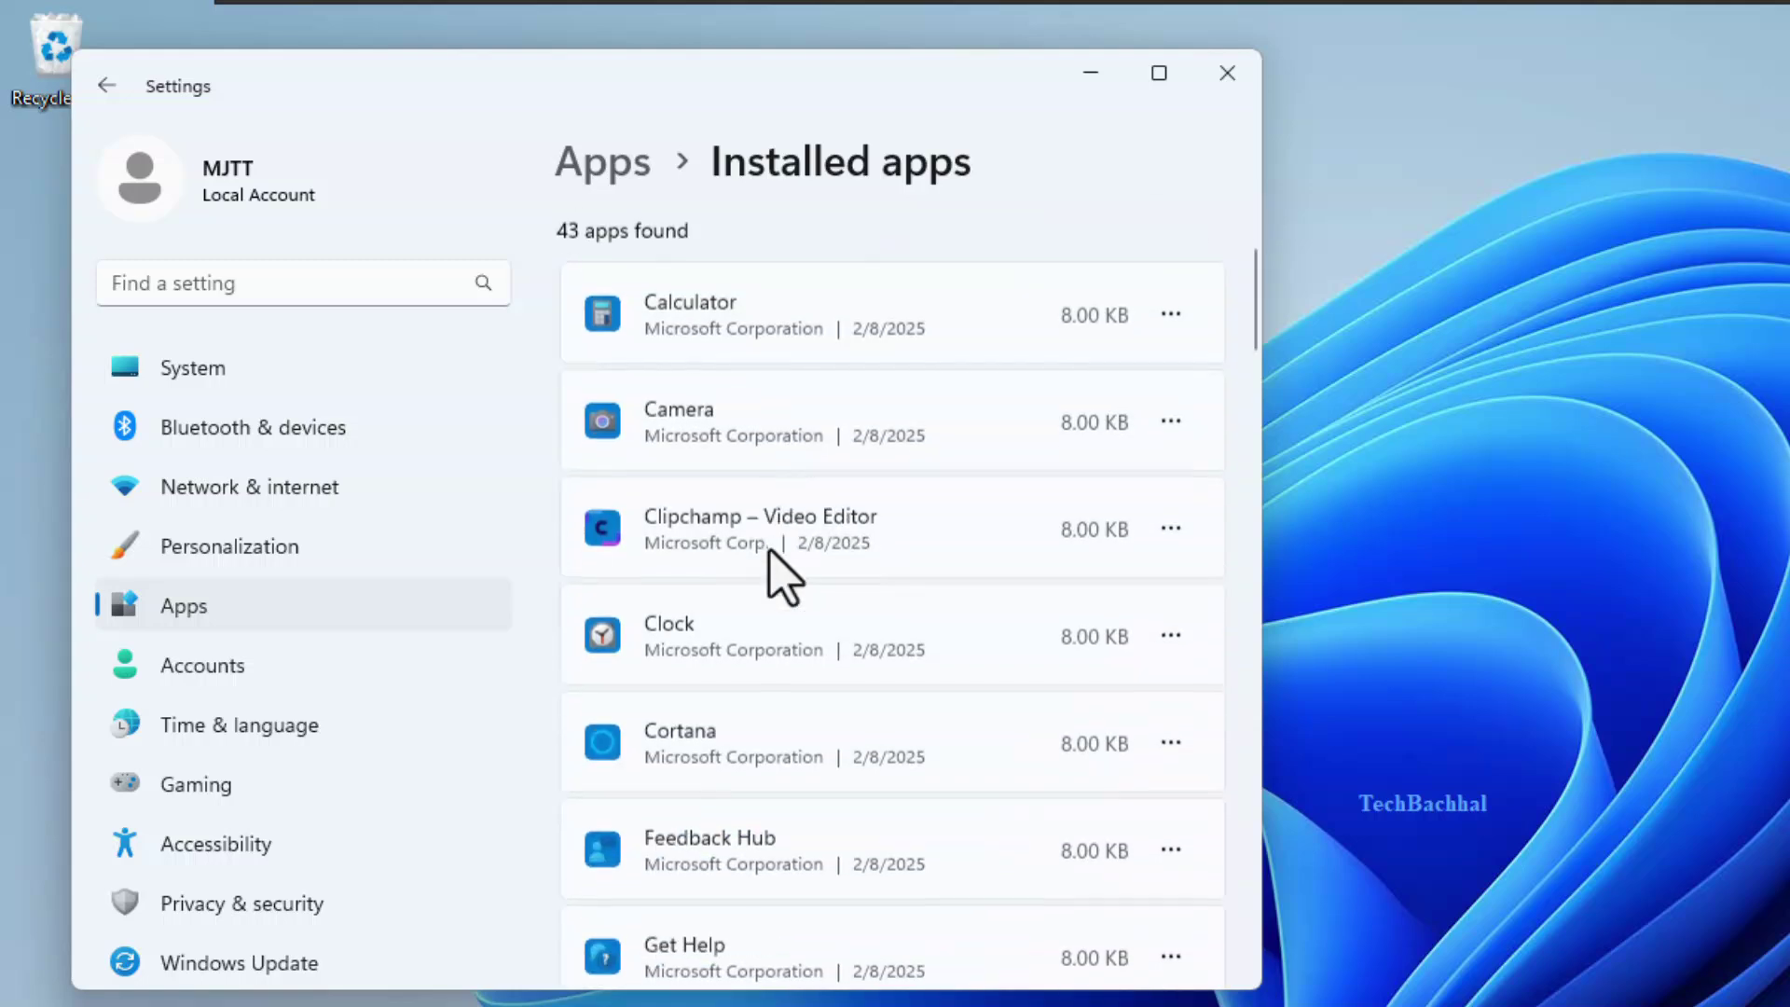
{"action": "scroll", "coordinate": [778, 583], "scroll_direction": "down", "scroll_amount": 2}
{"action": "scroll", "coordinate": [827, 687], "scroll_direction": "down", "scroll_amount": 2}
{"action": "scroll", "coordinate": [827, 687], "scroll_direction": "down", "scroll_amount": 3}
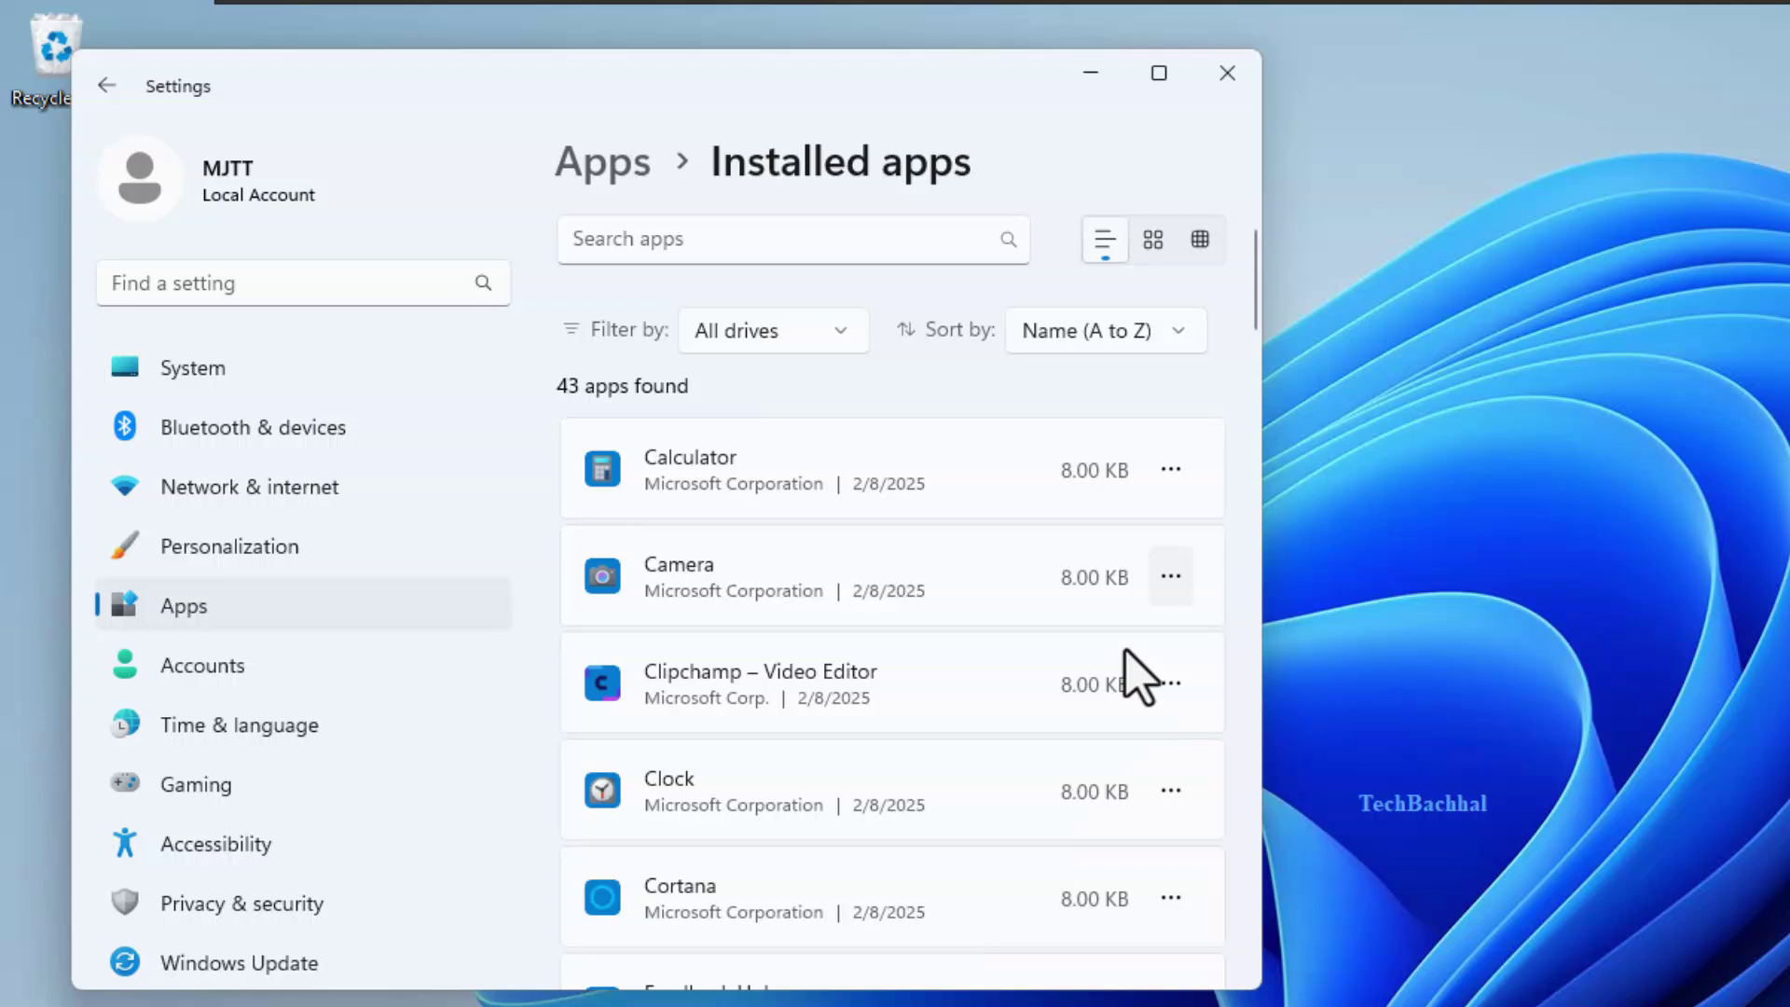
{"action": "scroll", "coordinate": [939, 738], "scroll_direction": "down", "scroll_amount": 2}
{"action": "scroll", "coordinate": [939, 740], "scroll_direction": "down", "scroll_amount": 3}
{"action": "scroll", "coordinate": [940, 738], "scroll_direction": "down", "scroll_amount": 2}
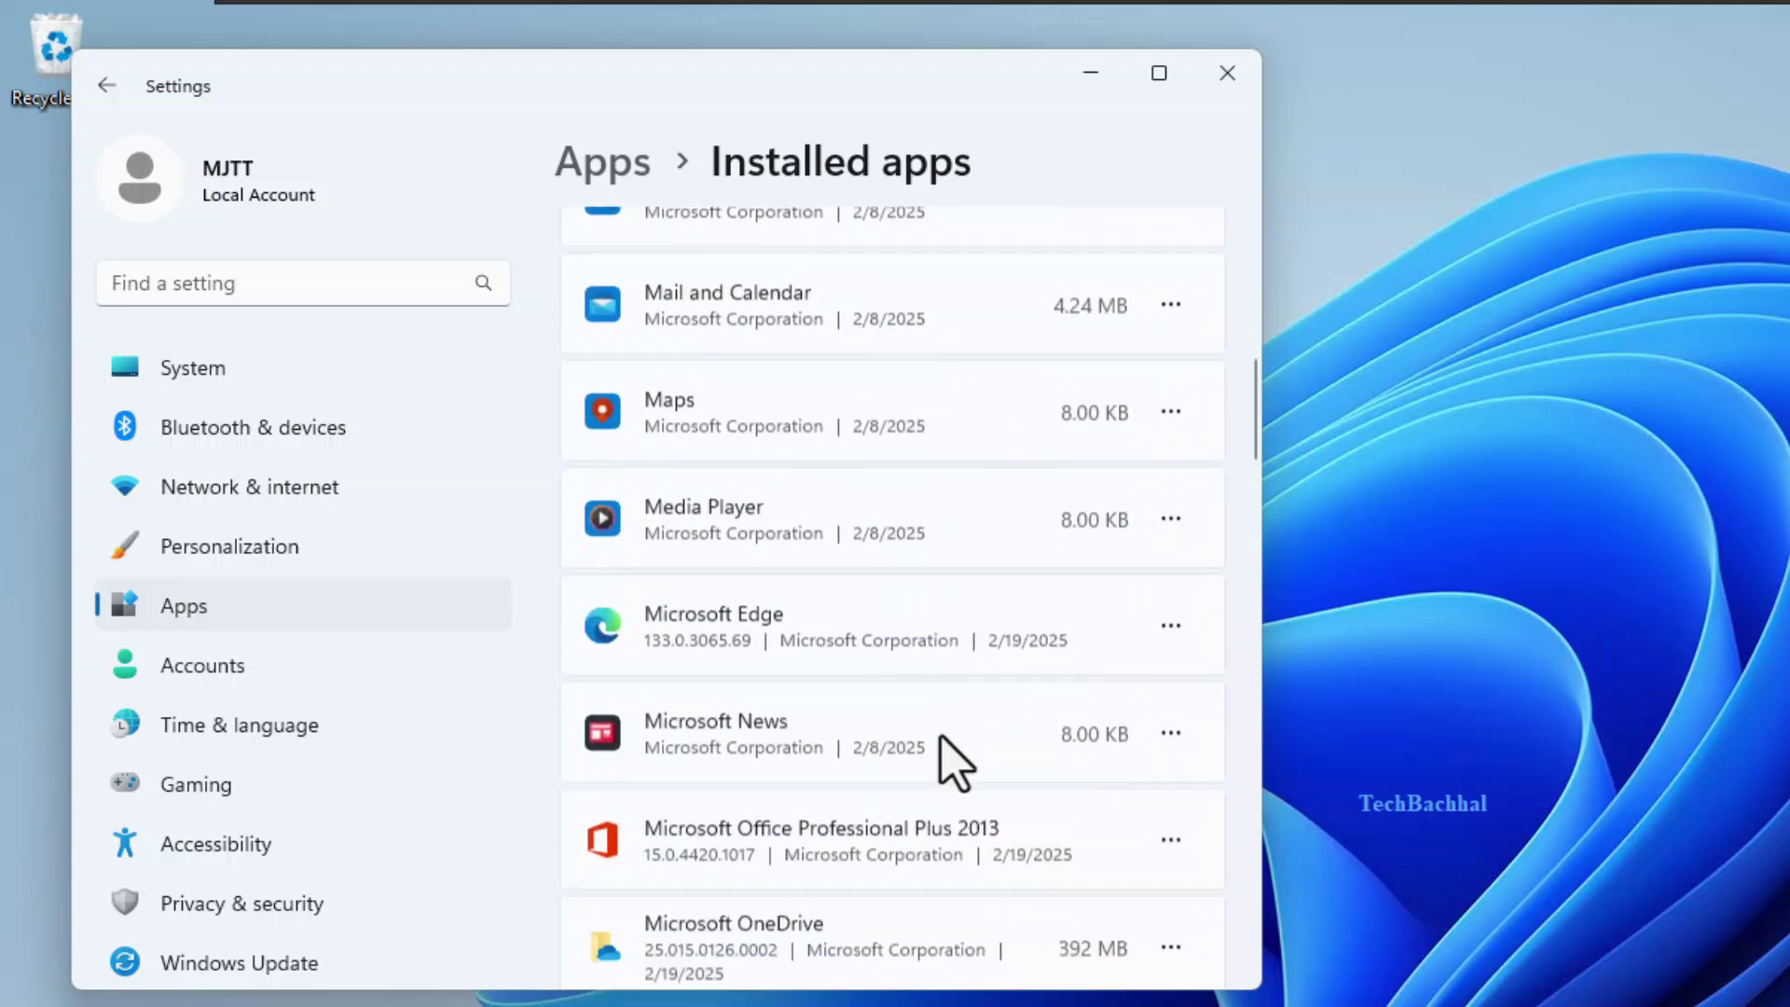
{"action": "left_click", "coordinate": [1172, 815]}
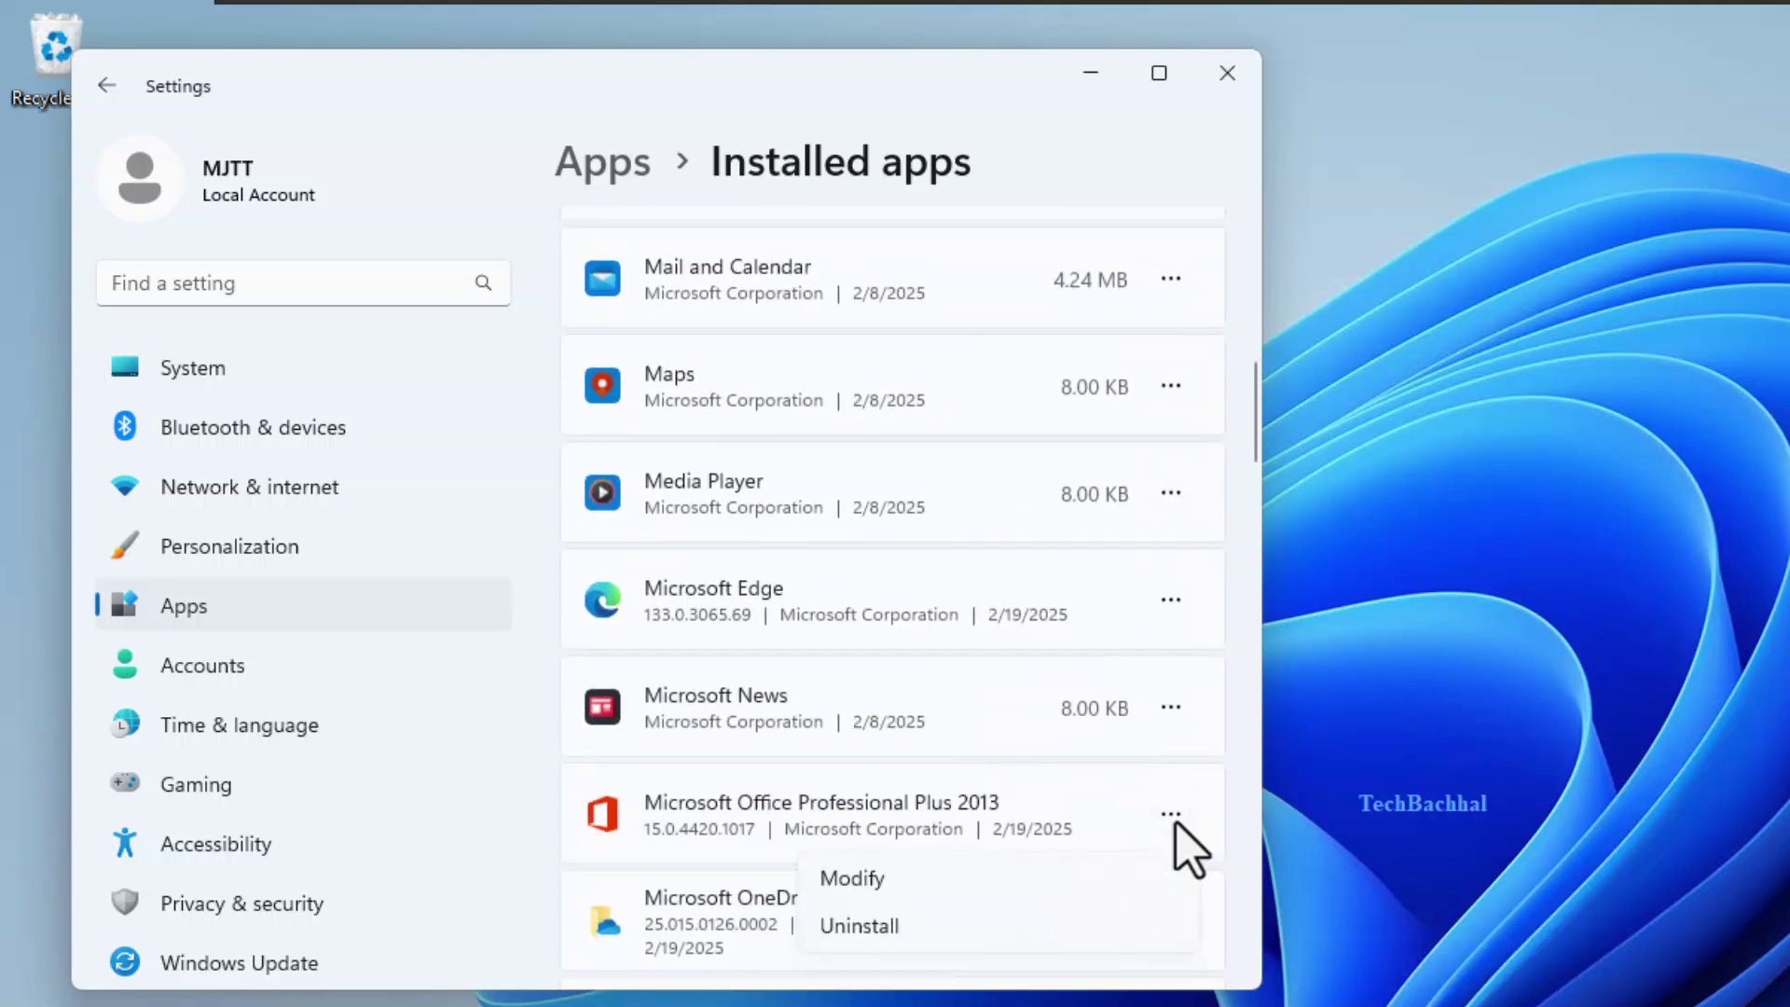
Modify the Office 2013 installation with Repair, run it to completion and close the finished message
{"action": "left_click", "coordinate": [896, 892]}
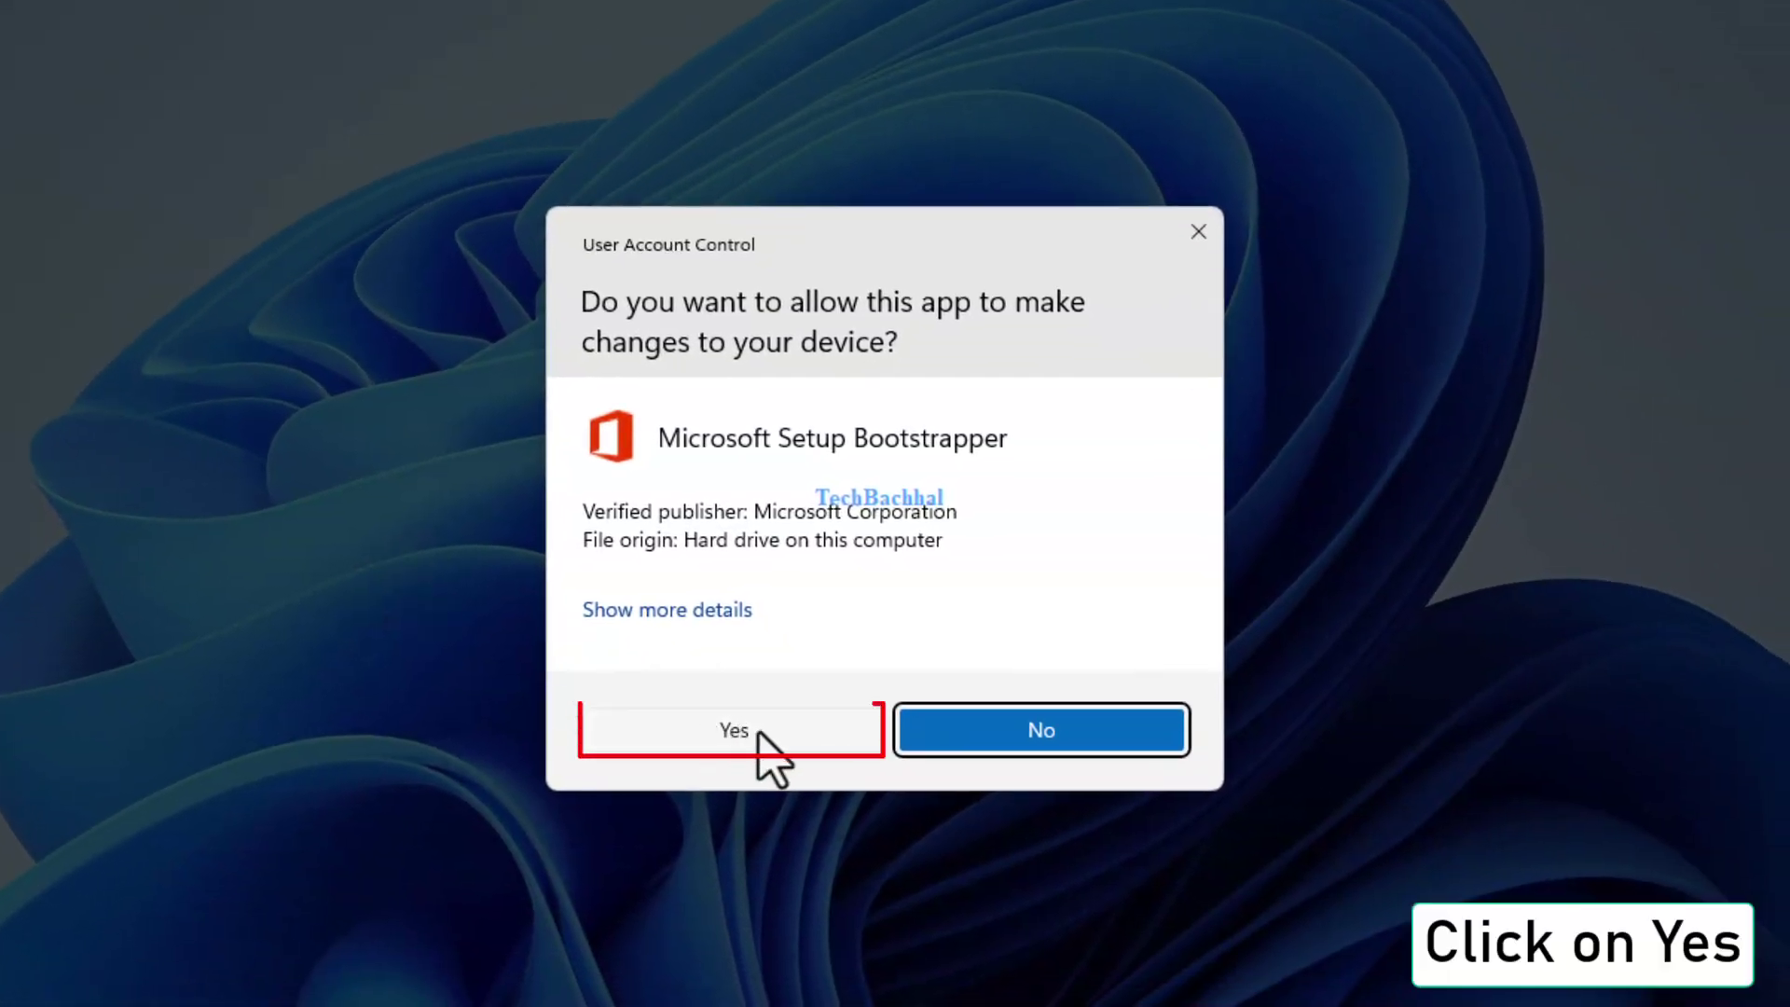
{"action": "left_click", "coordinate": [760, 730]}
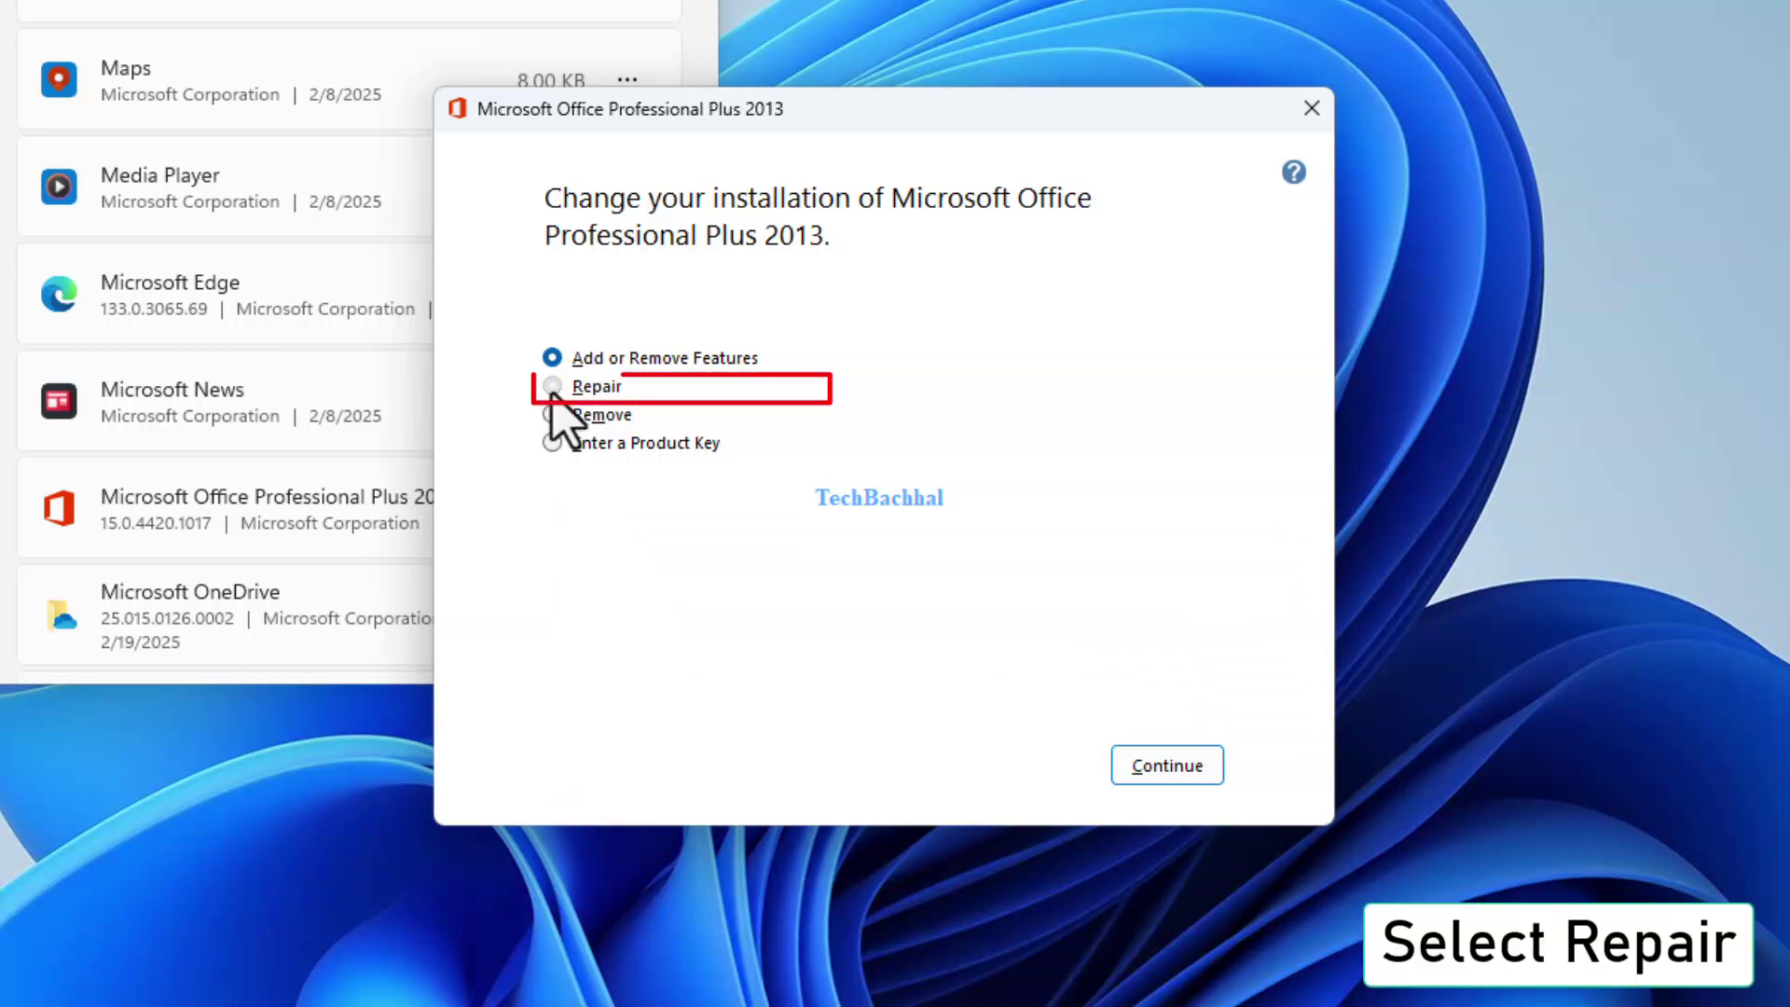
{"action": "left_click", "coordinate": [553, 388]}
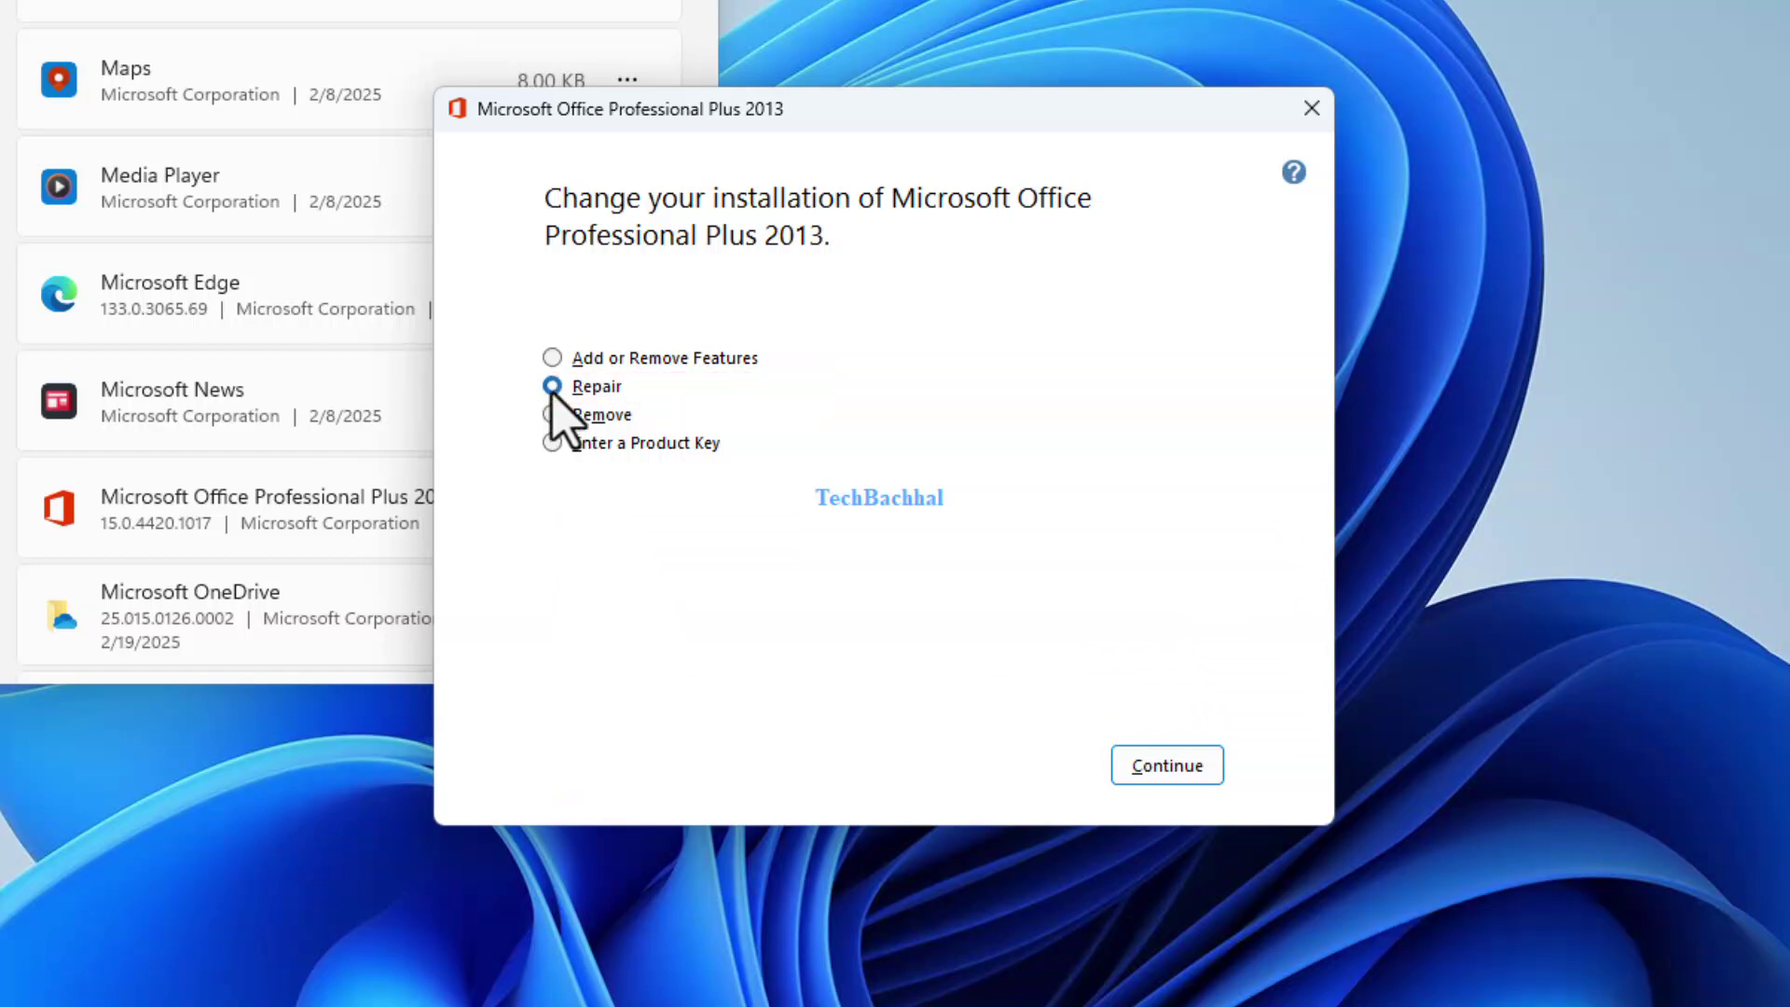
{"action": "left_click", "coordinate": [1183, 768]}
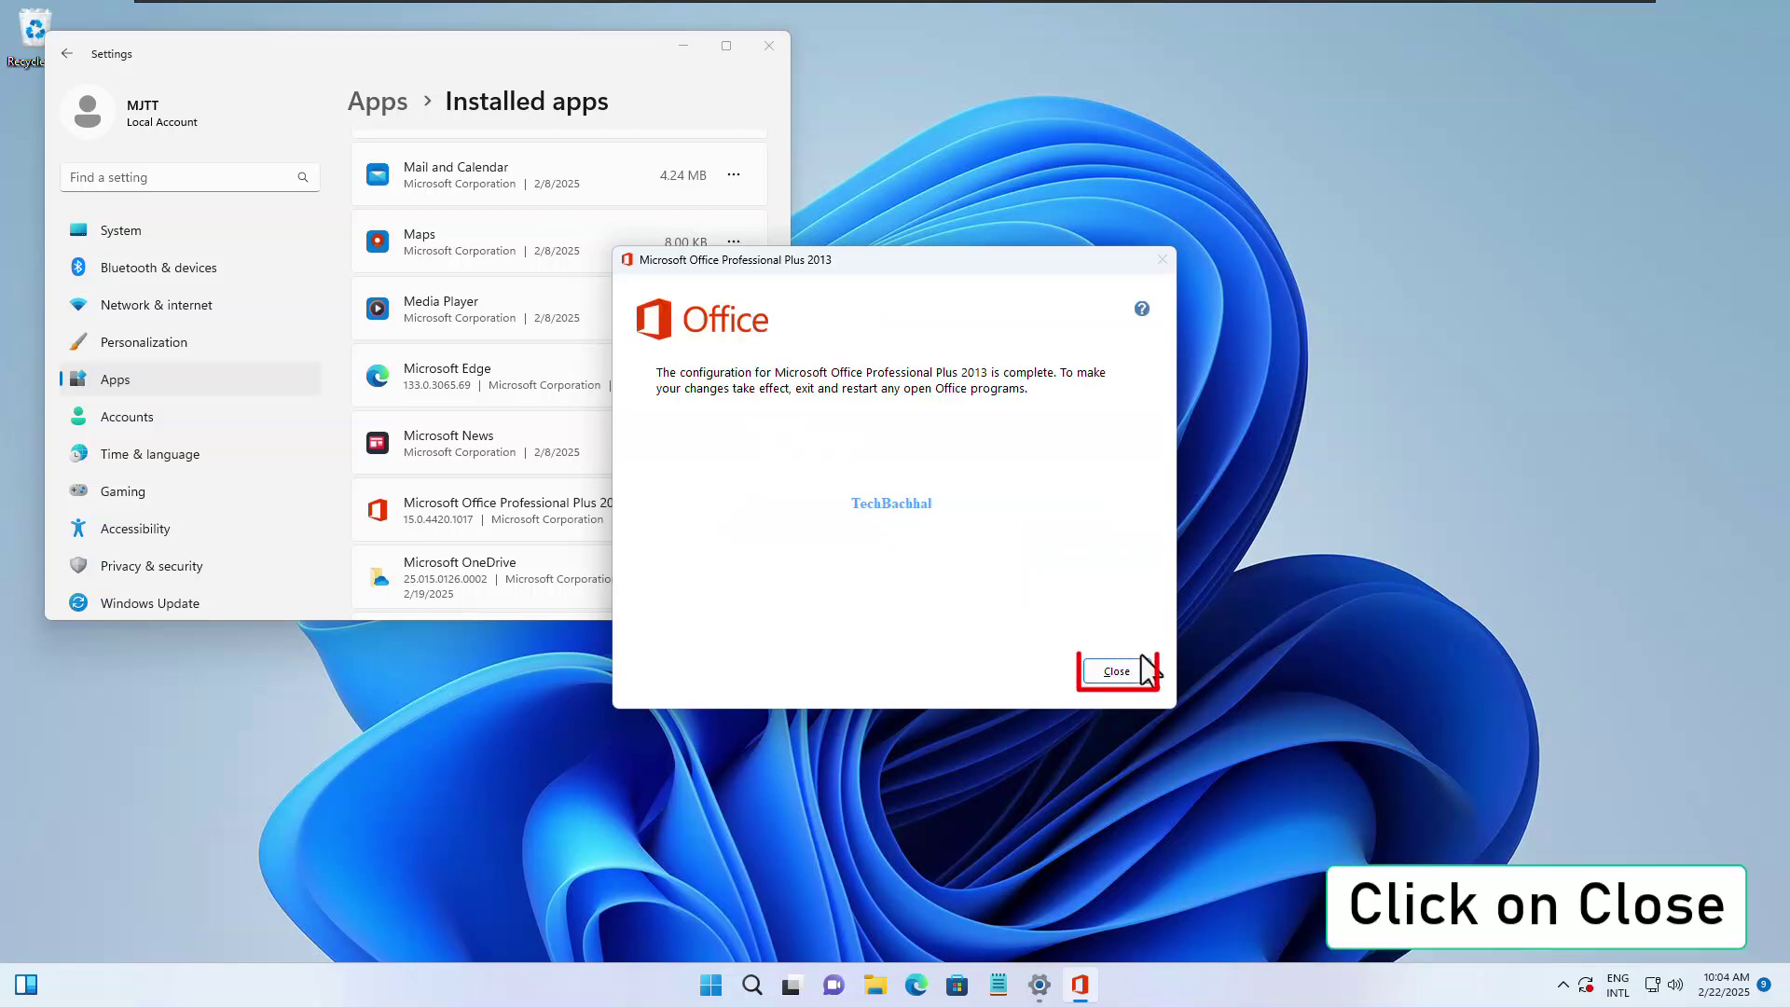
{"action": "left_click", "coordinate": [1140, 672]}
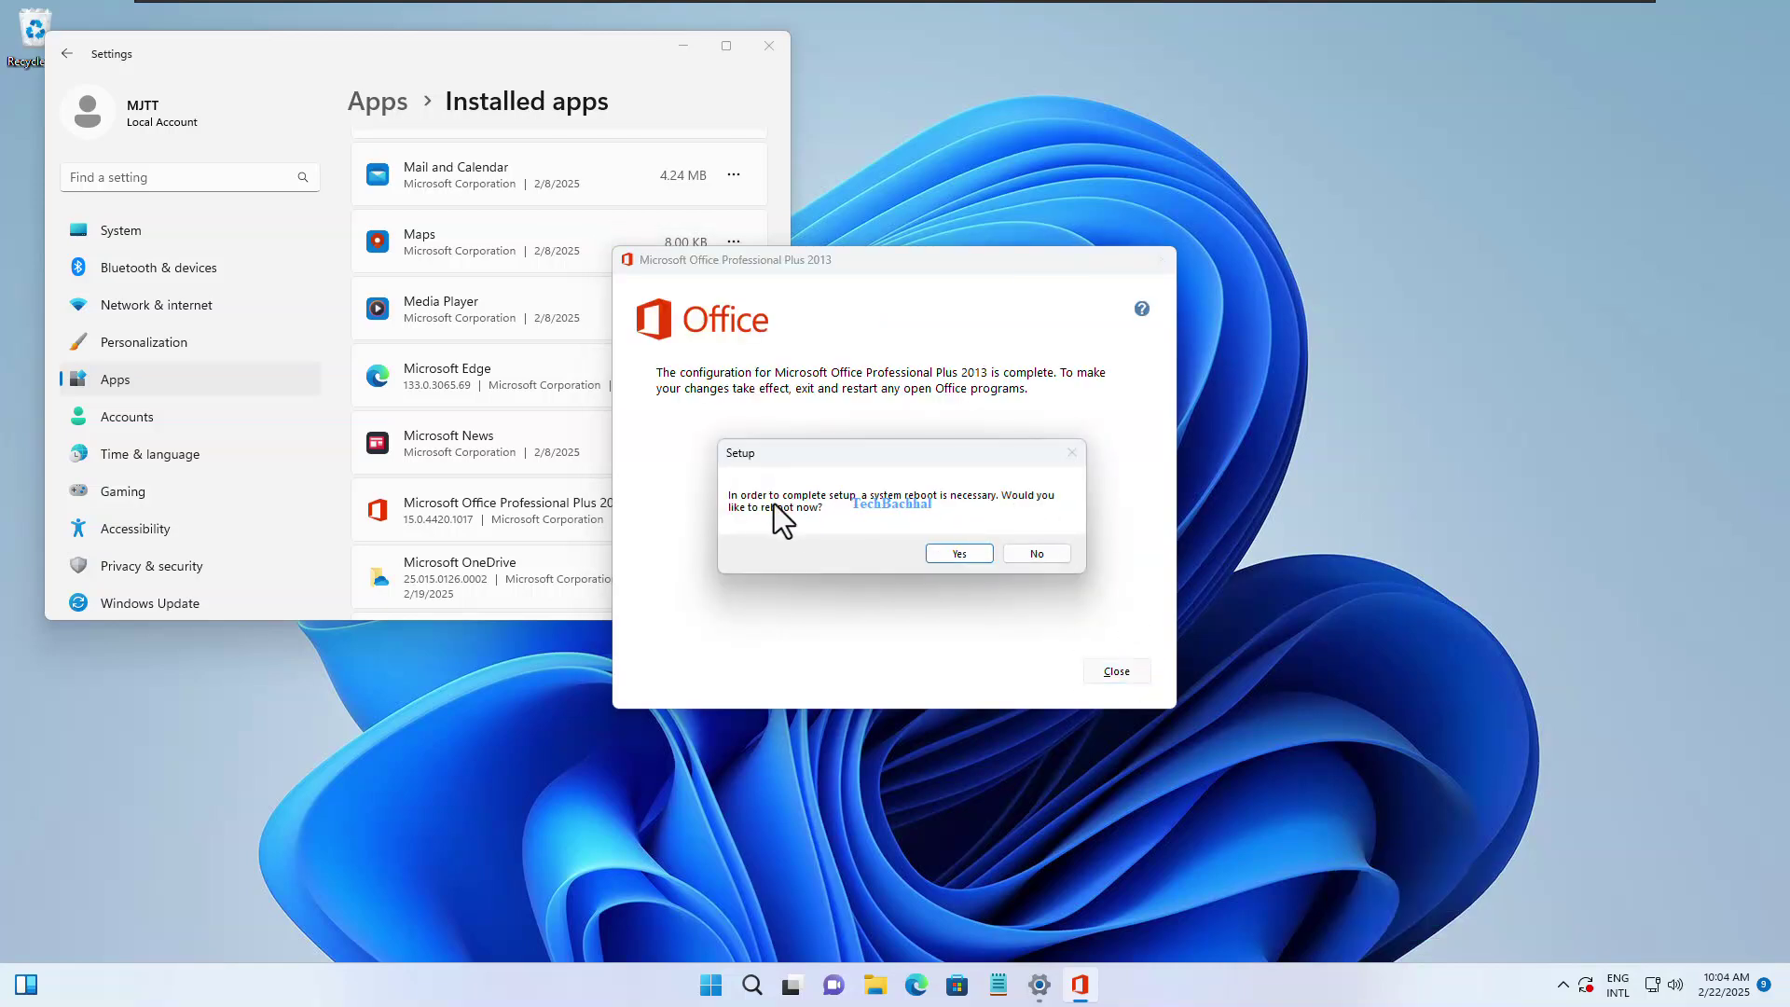